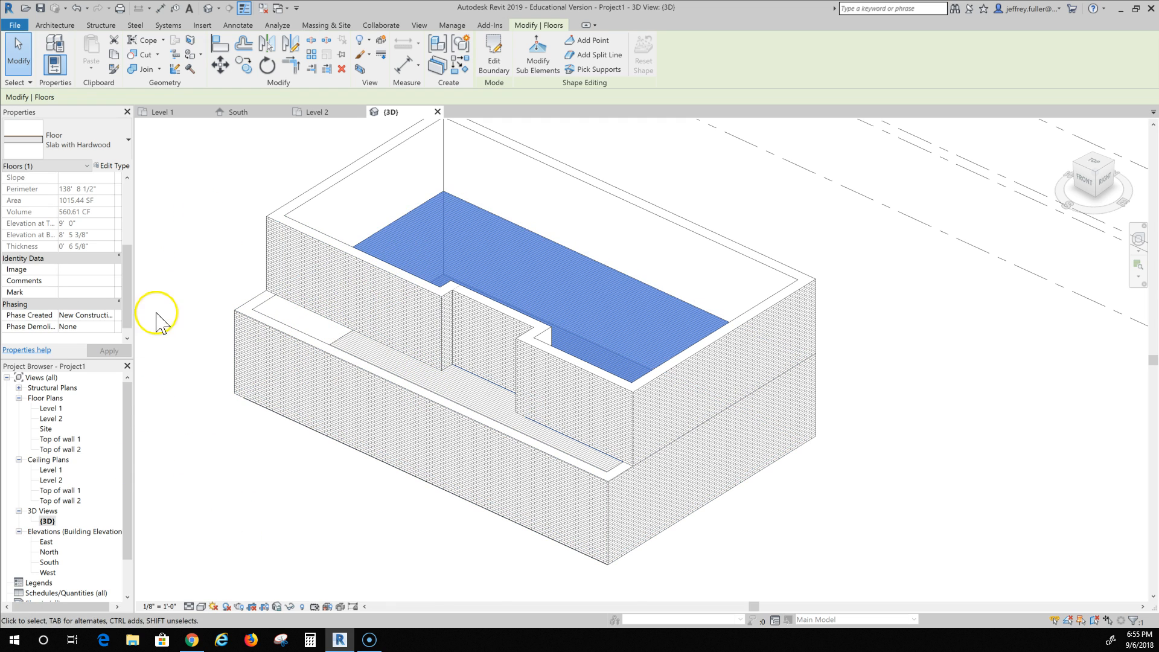
- Open the Level 1 floor plan and start an automatic ceiling with the 2' x 4' ACT System type
{"action": "double_click", "coordinate": [51, 408]}
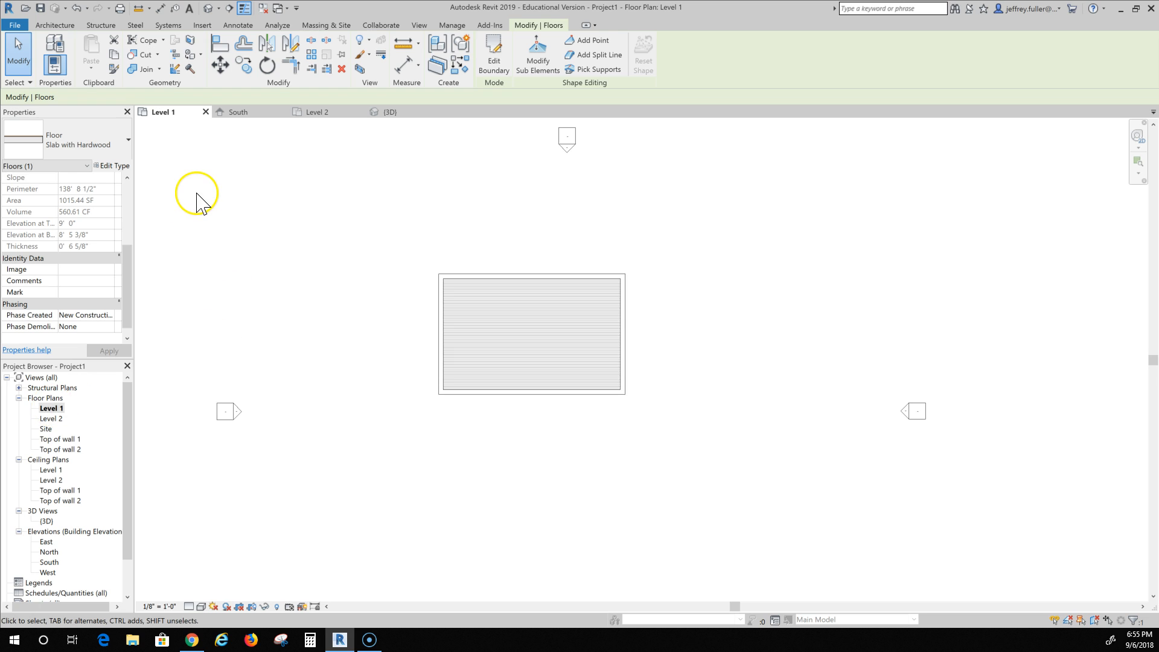
{"action": "left_click", "coordinate": [55, 25]}
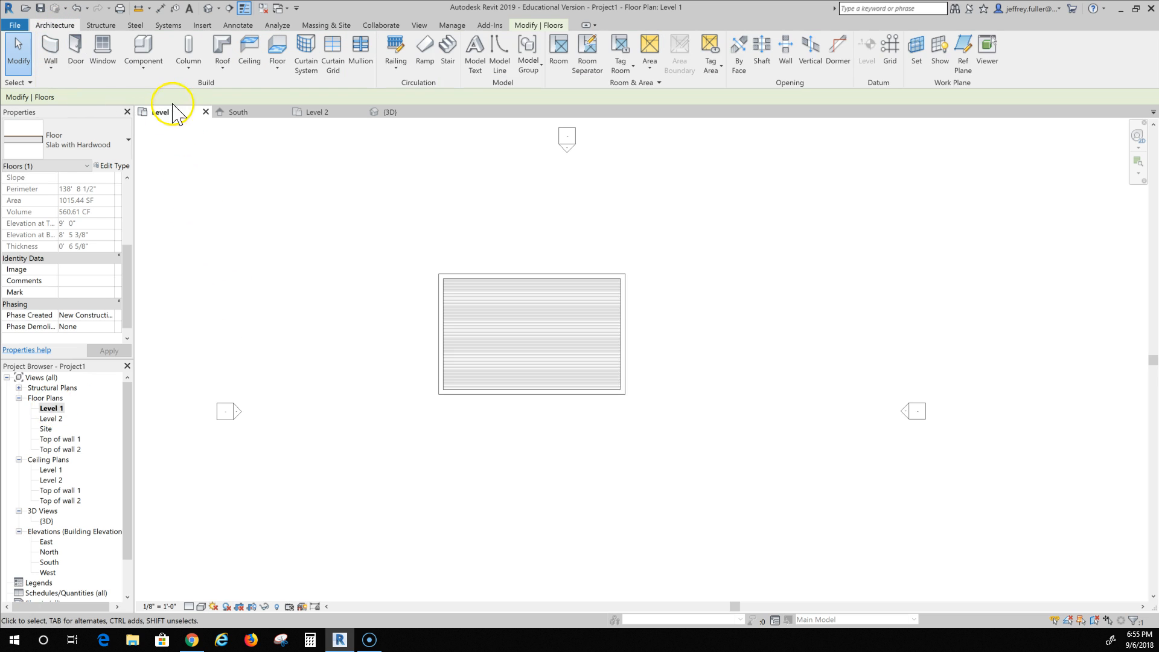
{"action": "left_click", "coordinate": [249, 61]}
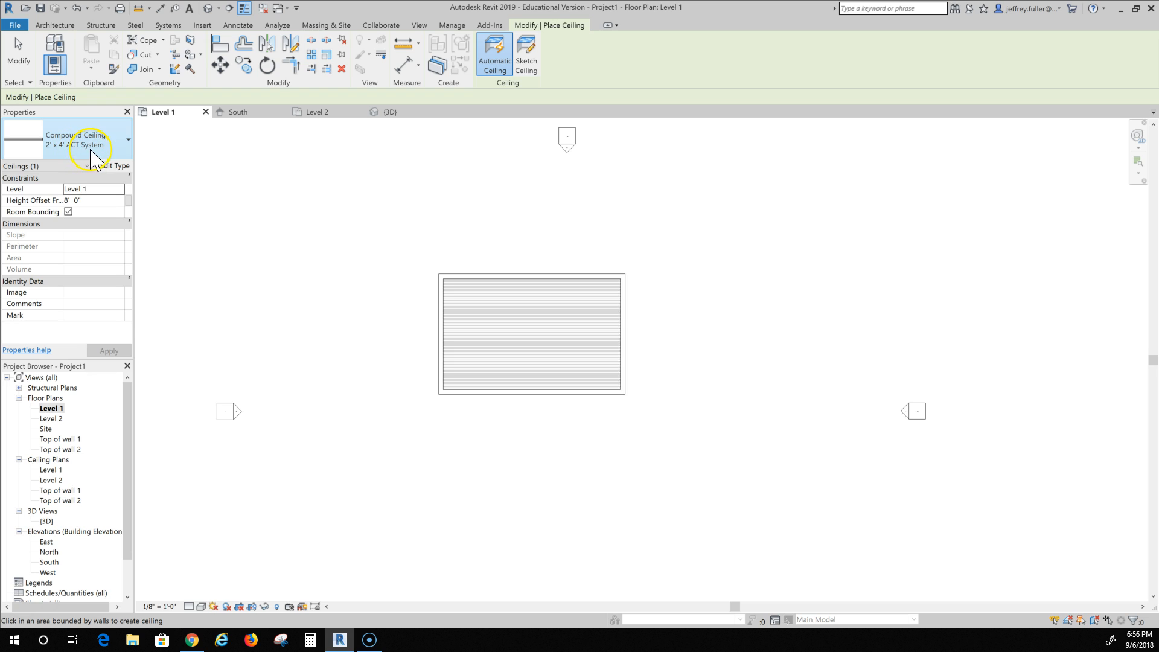
{"action": "left_click", "coordinate": [128, 142]}
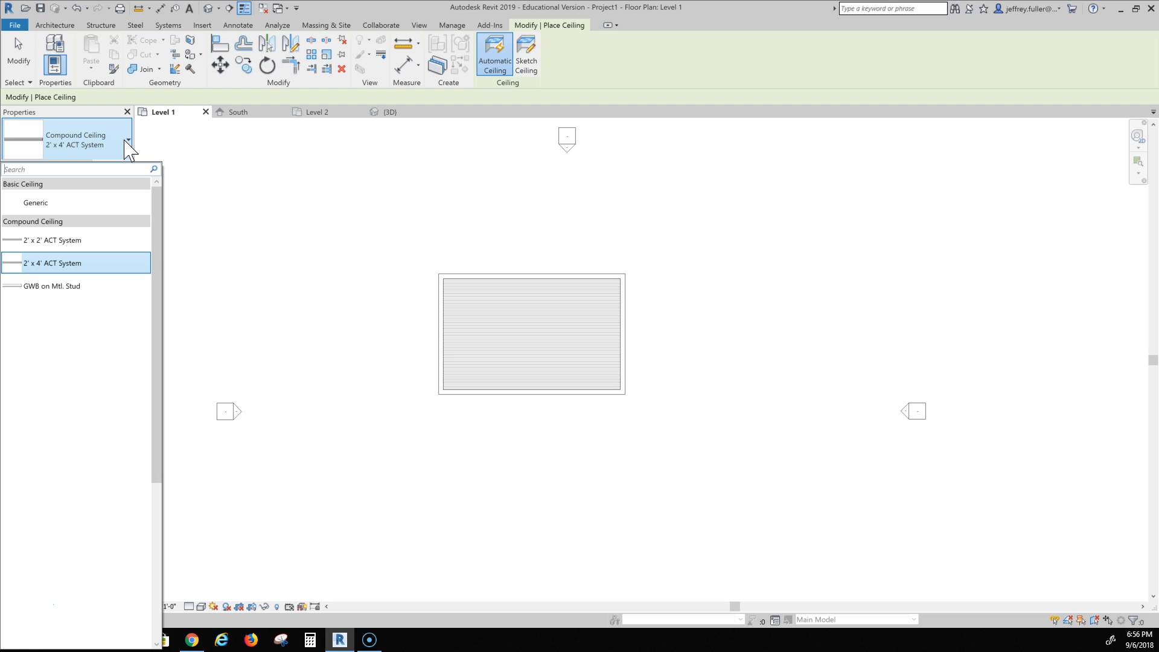
{"action": "left_click", "coordinate": [129, 145]}
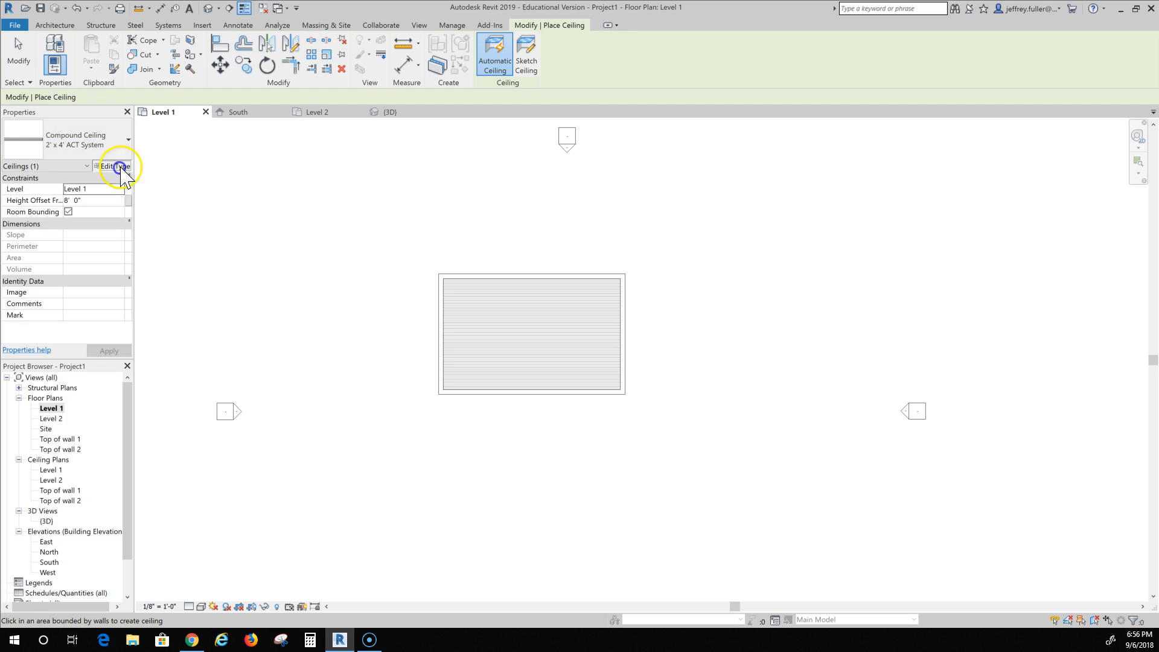
- Duplicate the 2' x 4' ACT System ceiling type as Drywall Ceiling and open its structure for editing
{"action": "left_click", "coordinate": [121, 166]}
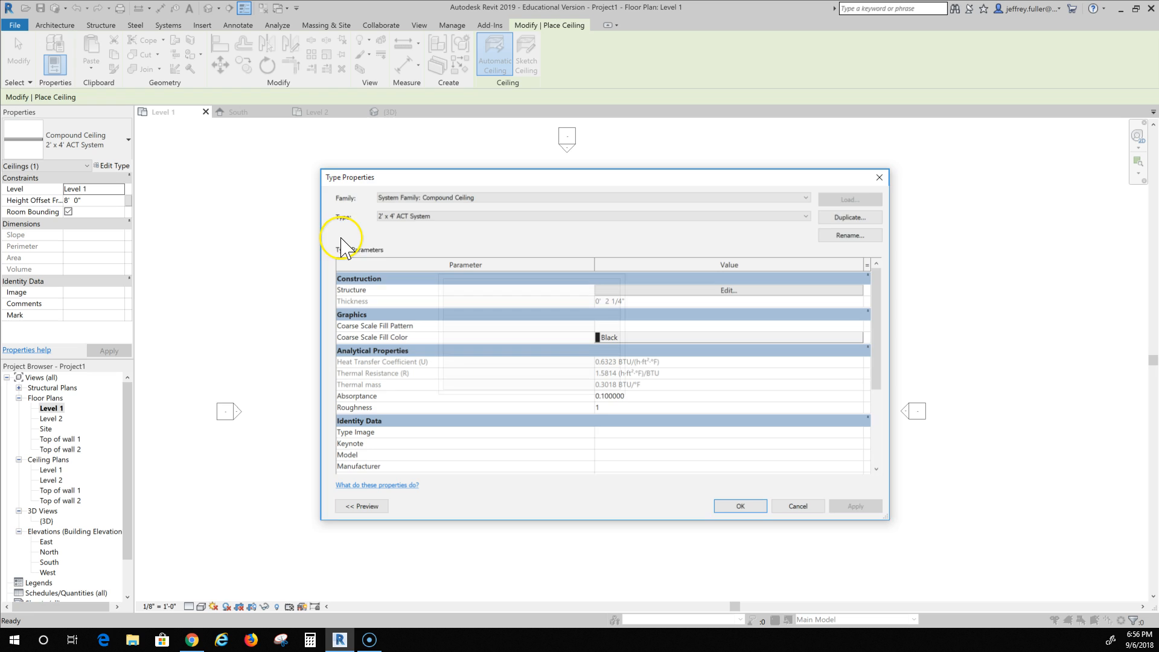
{"action": "left_click", "coordinate": [848, 215]}
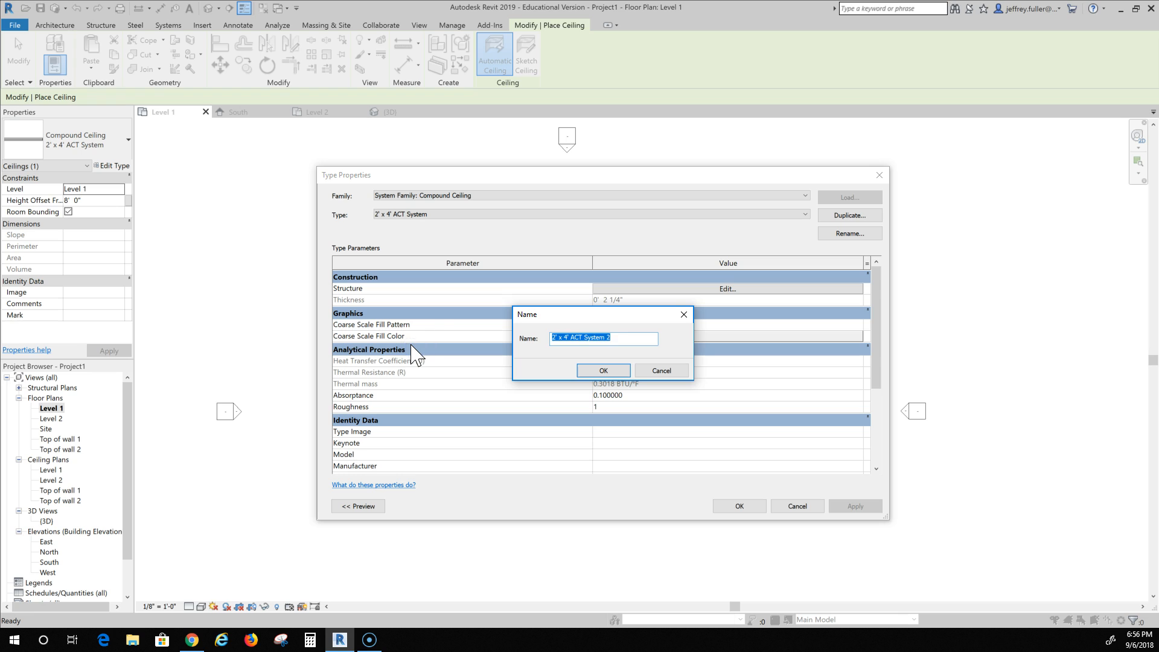
{"action": "type", "text": "Dr"}
{"action": "type", "text": "ywall Ceiling"}
{"action": "left_click", "coordinate": [602, 370]}
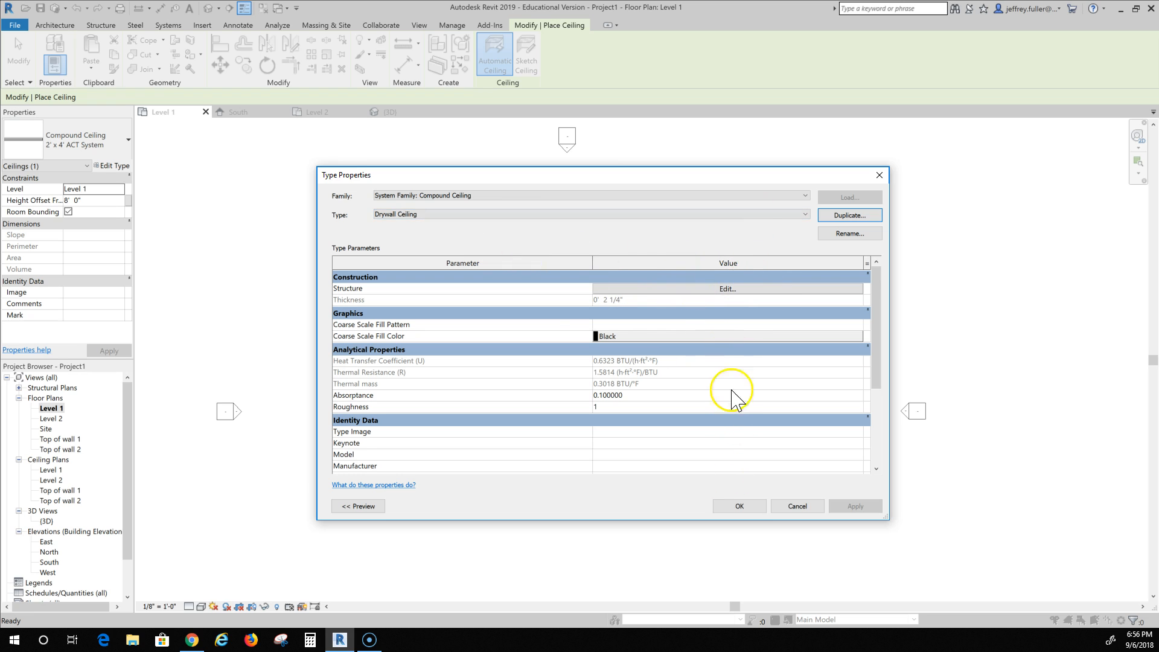
{"action": "left_click", "coordinate": [700, 289]}
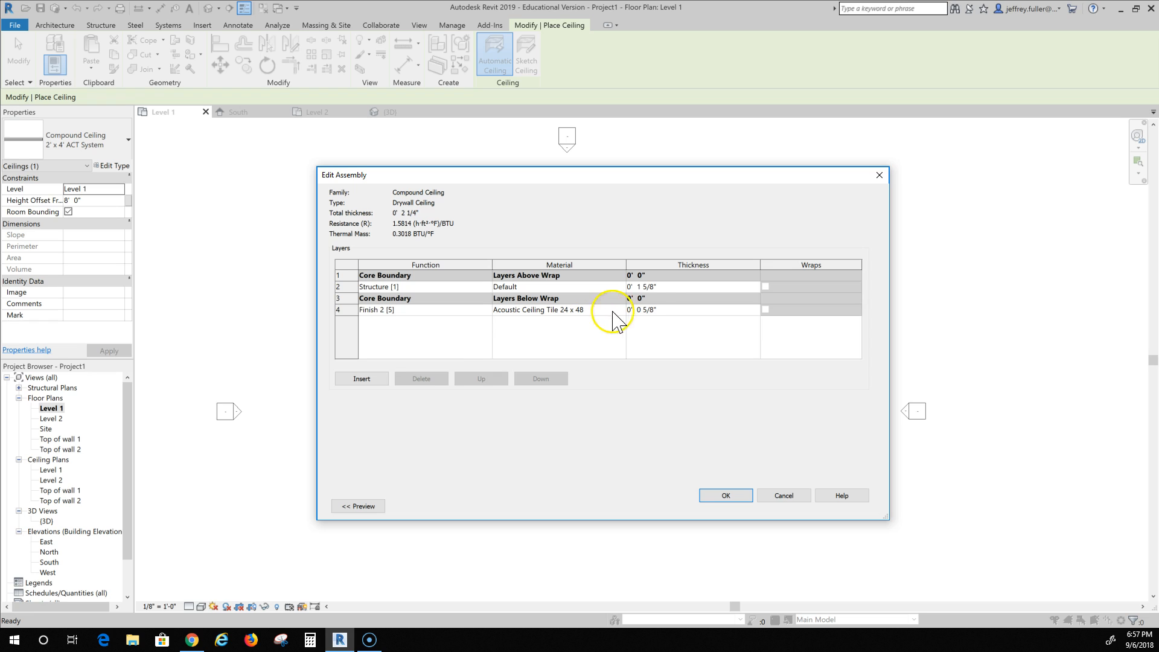
- Set the thickness of the Structure [1] layer to 0
{"action": "left_click_drag", "start_coordinate": [659, 289], "coordinate": [598, 288]}
{"action": "left_click", "coordinate": [682, 282]}
{"action": "left_click", "coordinate": [663, 287]}
{"action": "type", "text": "0"}
{"action": "key", "text": "Return"}
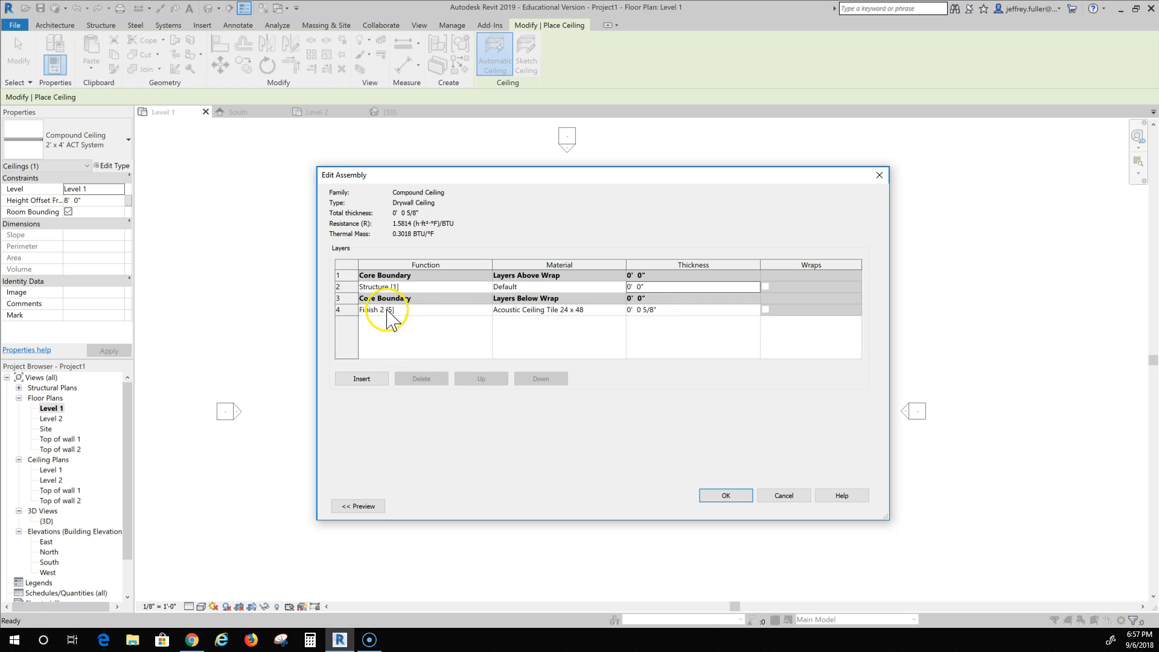
- Change the Finish 2 [5] layer's material to Gypsum Wall Board and try to accept the assembly
{"action": "left_click", "coordinate": [597, 311]}
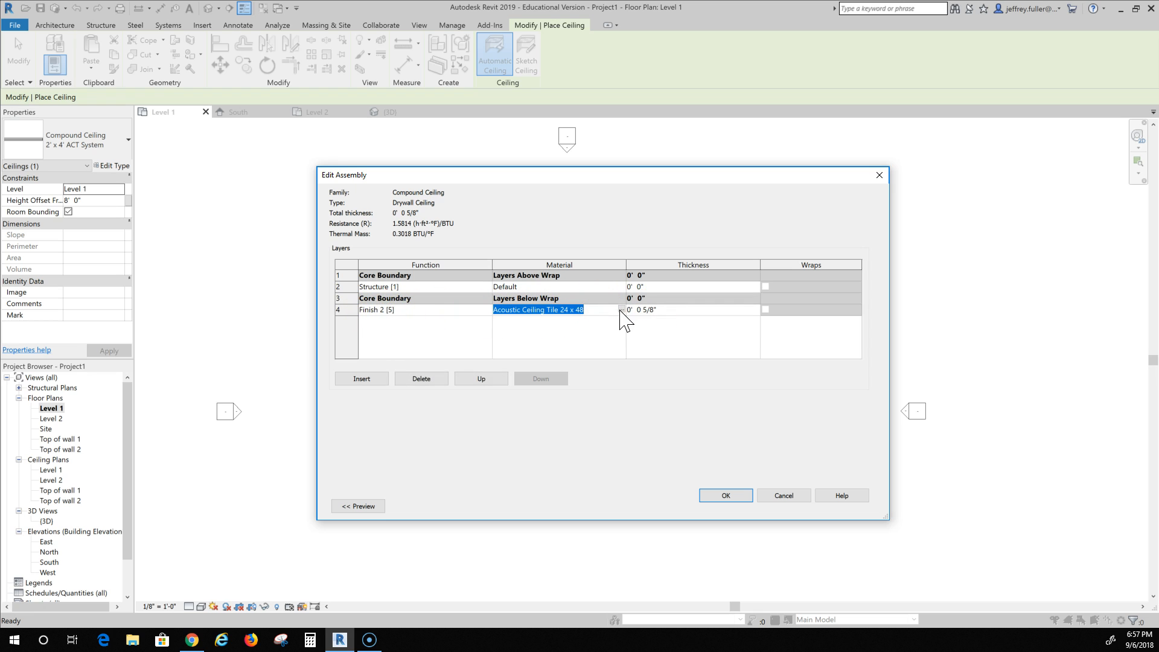
{"action": "left_click", "coordinate": [620, 309]}
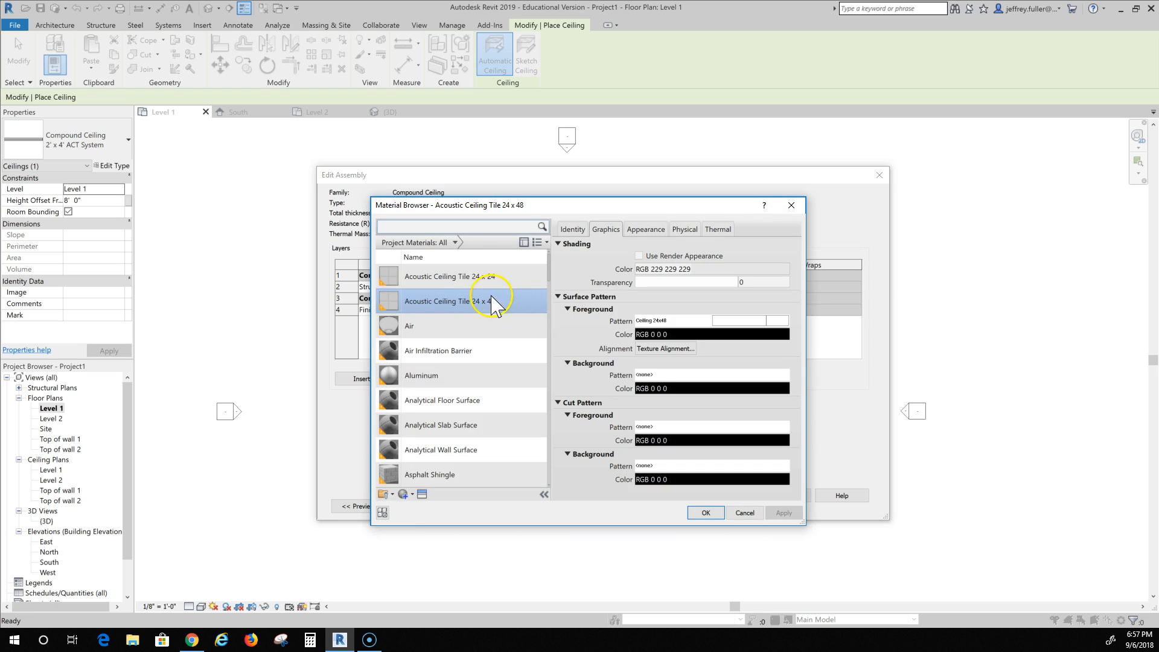
{"action": "scroll", "coordinate": [474, 317], "scroll_direction": "down", "scroll_amount": 2}
{"action": "scroll", "coordinate": [474, 317], "scroll_direction": "down", "scroll_amount": 5}
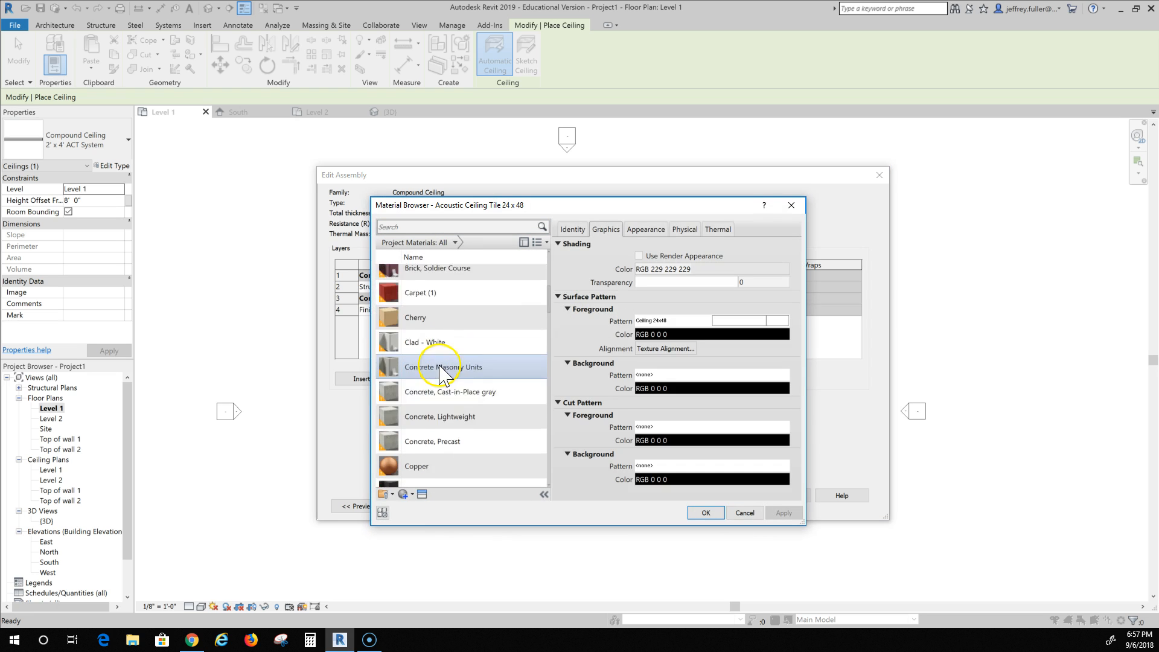
{"action": "scroll", "coordinate": [464, 377], "scroll_direction": "down", "scroll_amount": 5}
{"action": "scroll", "coordinate": [465, 377], "scroll_direction": "down", "scroll_amount": 8}
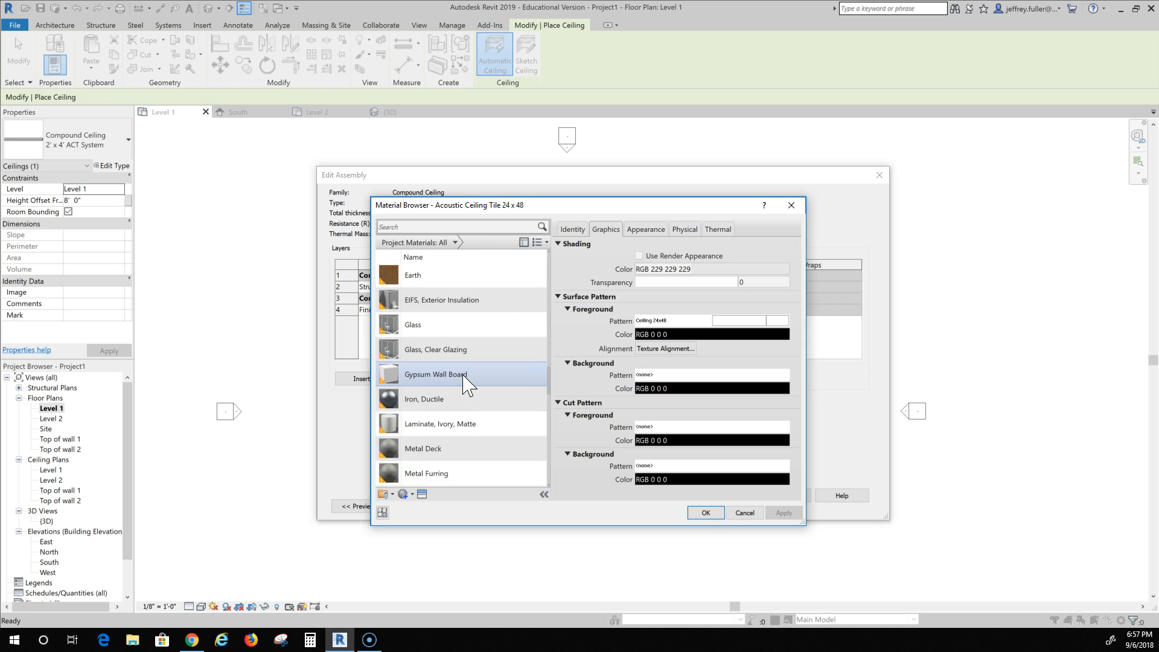
{"action": "left_click", "coordinate": [441, 377]}
{"action": "left_click", "coordinate": [709, 512]}
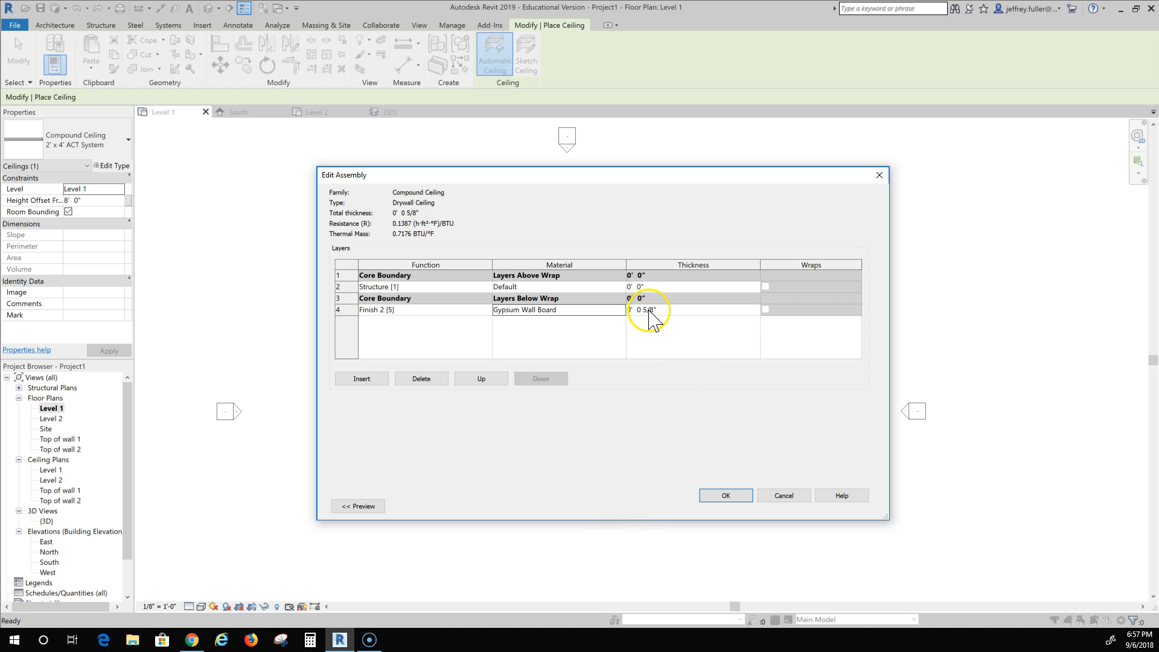
{"action": "left_click", "coordinate": [616, 310]}
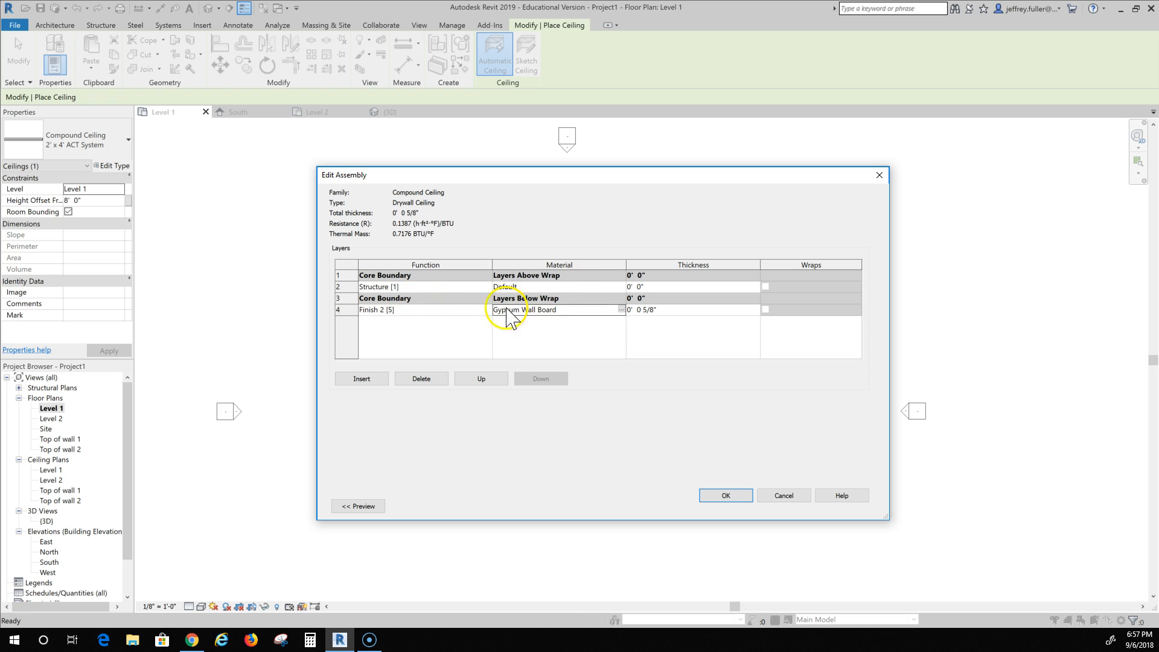
{"action": "left_click", "coordinate": [725, 495]}
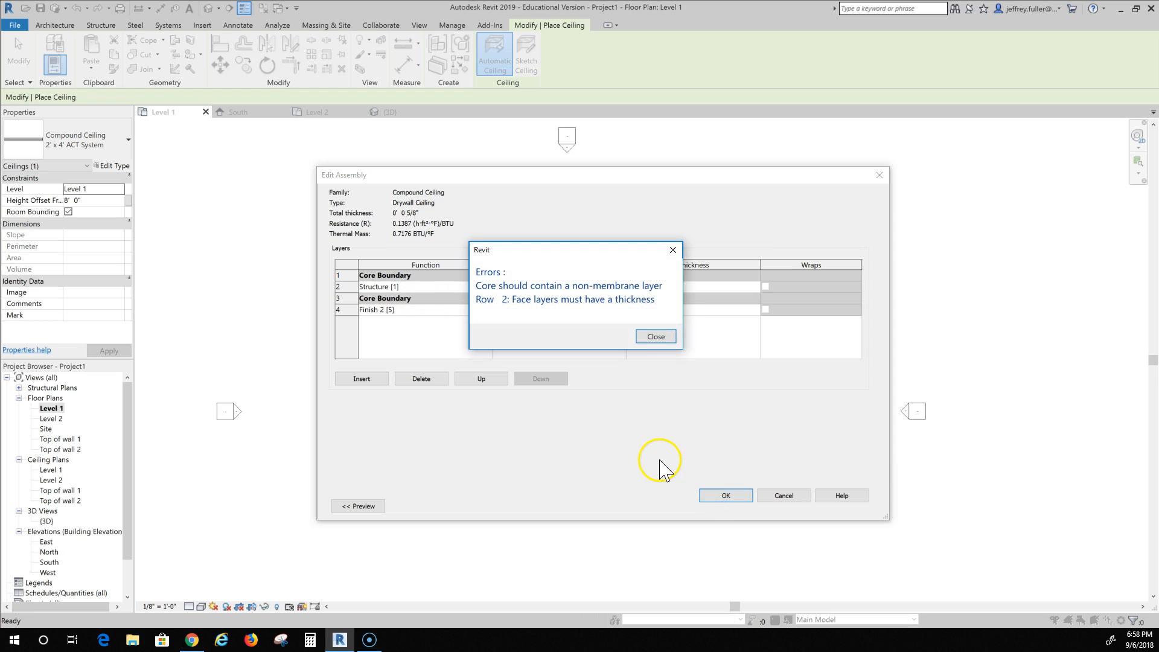
{"action": "left_click", "coordinate": [656, 337]}
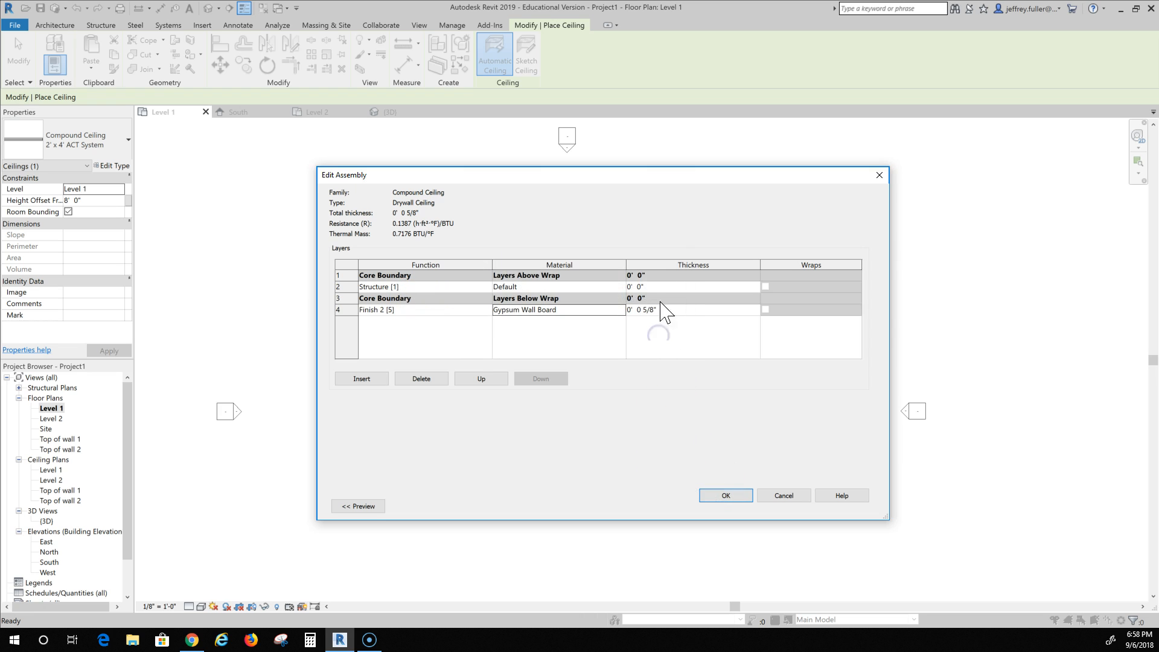
- Set the Structure [1] layer's thickness to .025 and accept the Drywall Ceiling's assembly and type properties
{"action": "left_click", "coordinate": [650, 286]}
{"action": "left_click_drag", "start_coordinate": [652, 288], "coordinate": [624, 287]}
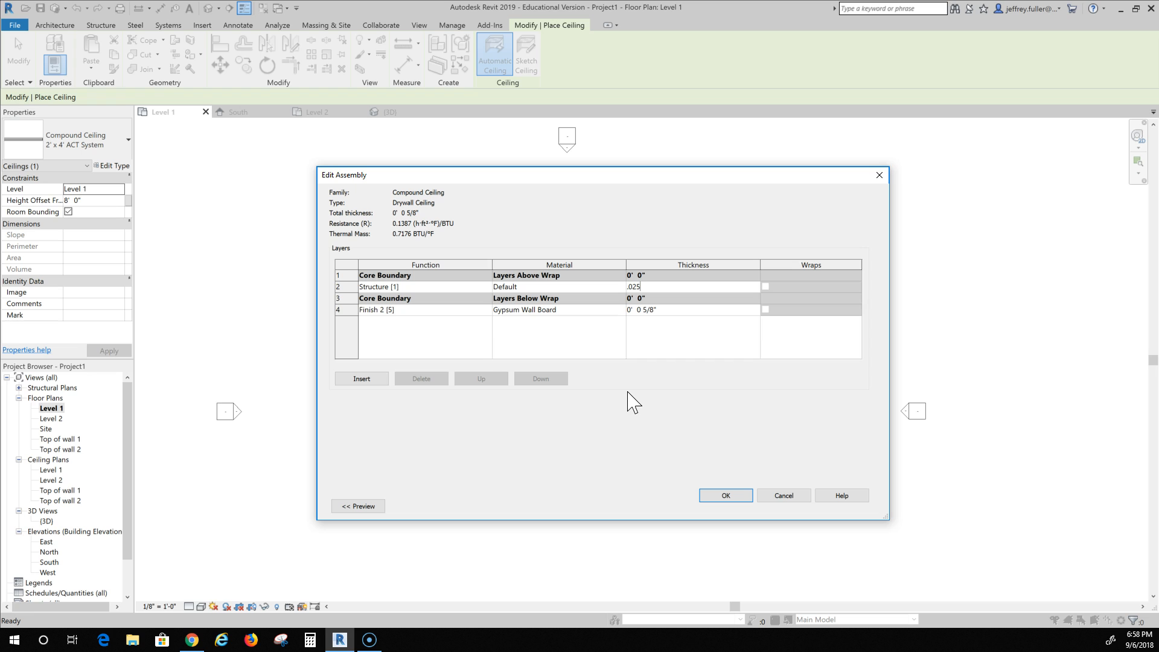
{"action": "key", "text": "Return"}
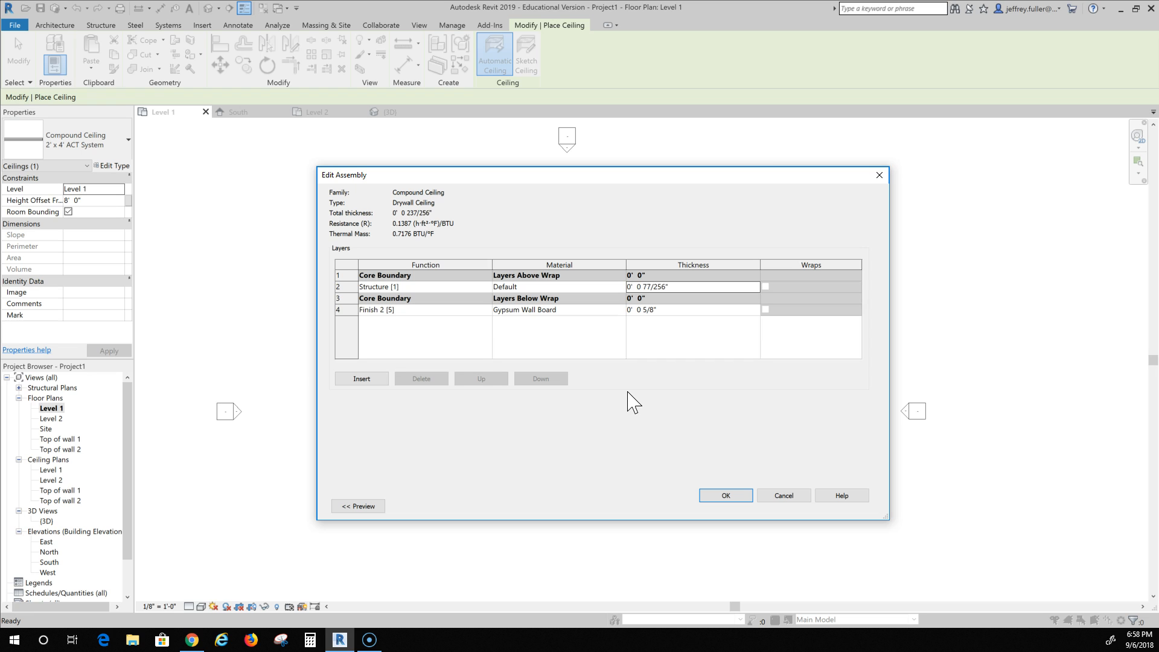
{"action": "left_click", "coordinate": [735, 495]}
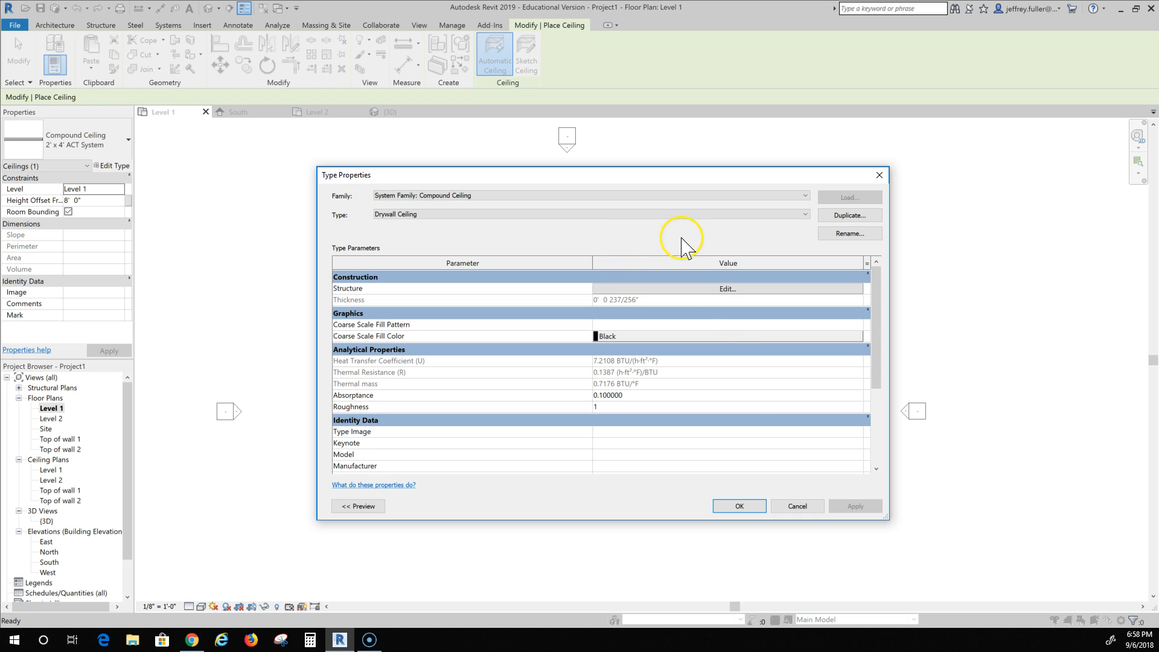
{"action": "left_click", "coordinate": [739, 506]}
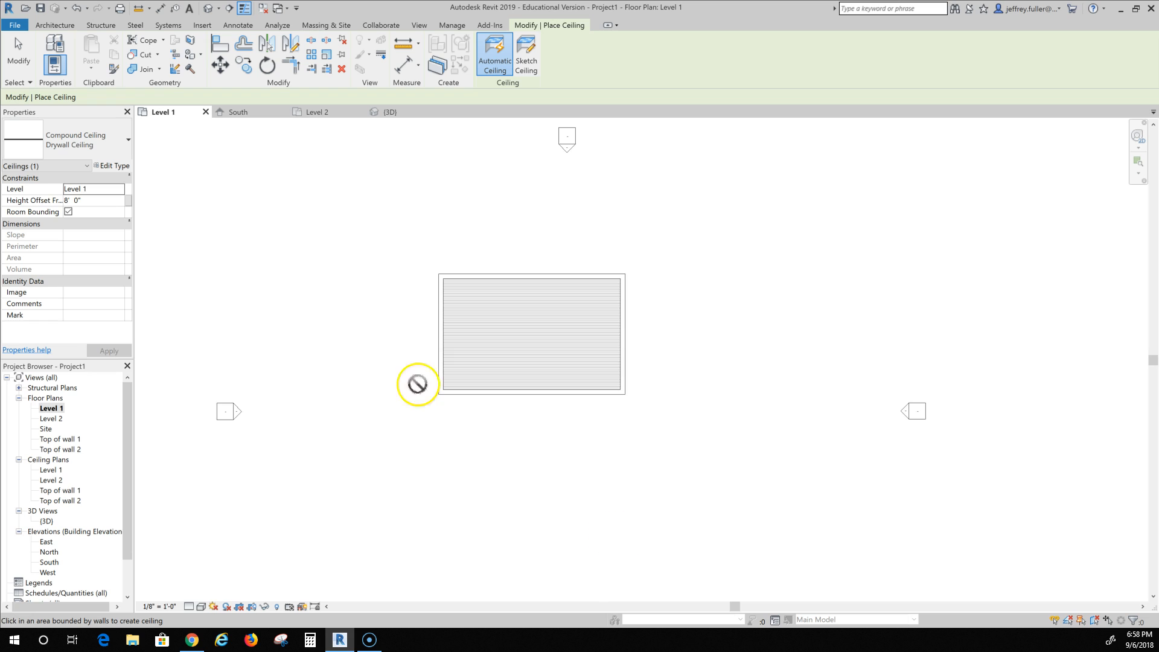
- Place the Drywall Ceiling automatically inside the walls of Level 1 at an 8' 0" height offset
{"action": "left_click", "coordinate": [513, 284]}
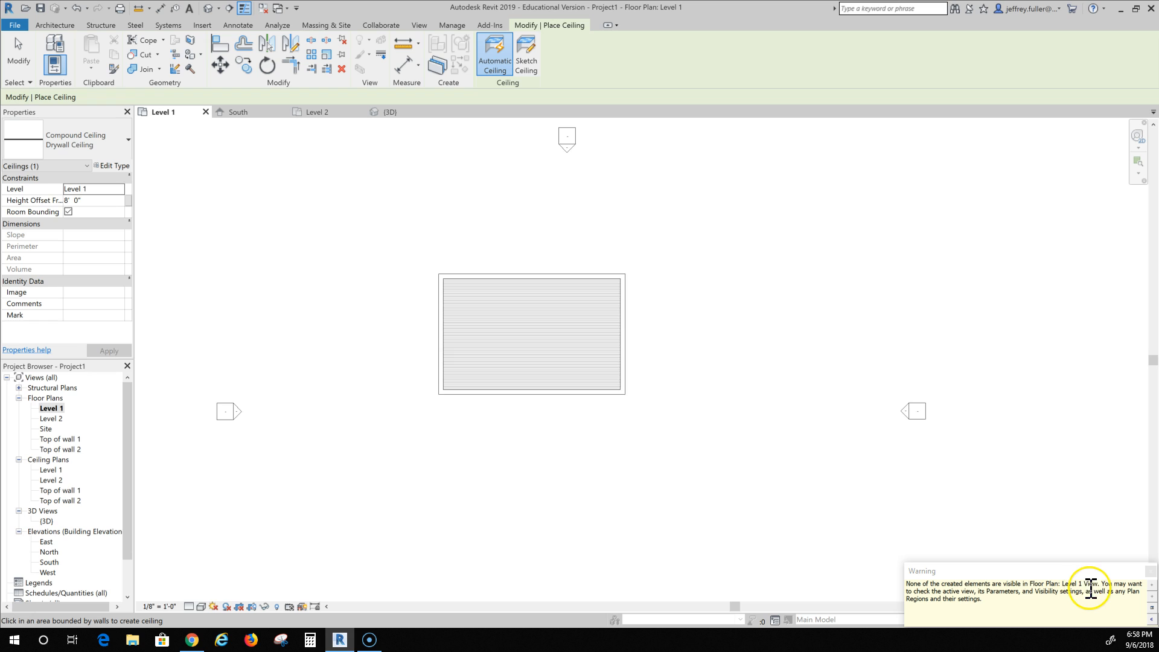
{"action": "left_click", "coordinate": [1150, 571]}
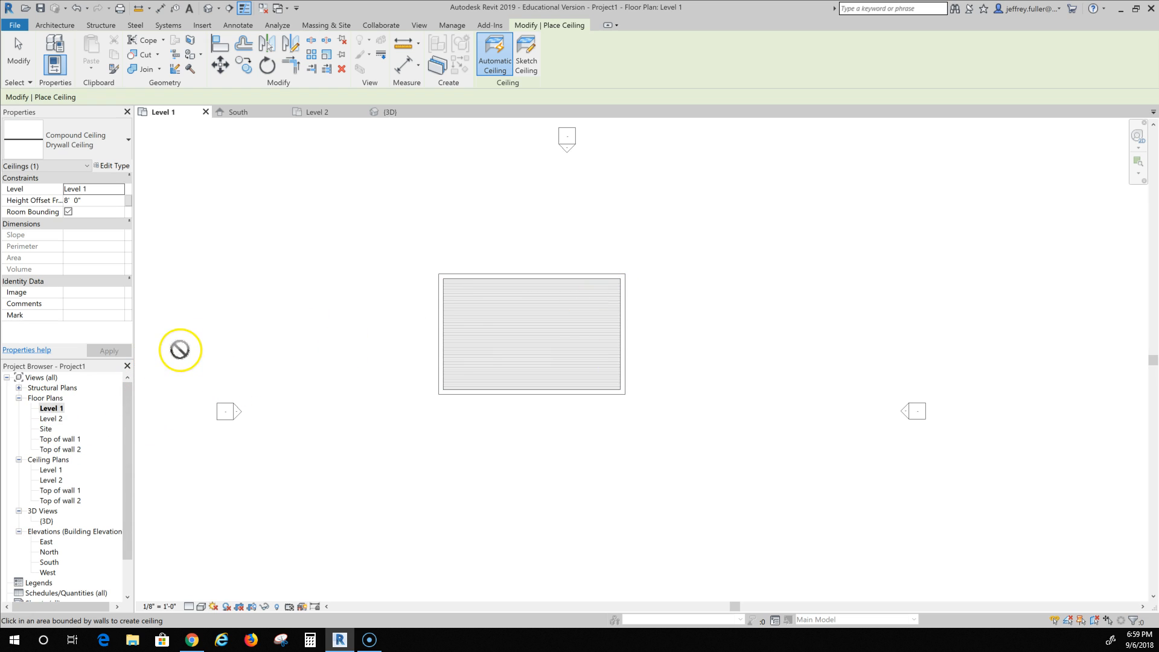
{"action": "left_click", "coordinate": [168, 377]}
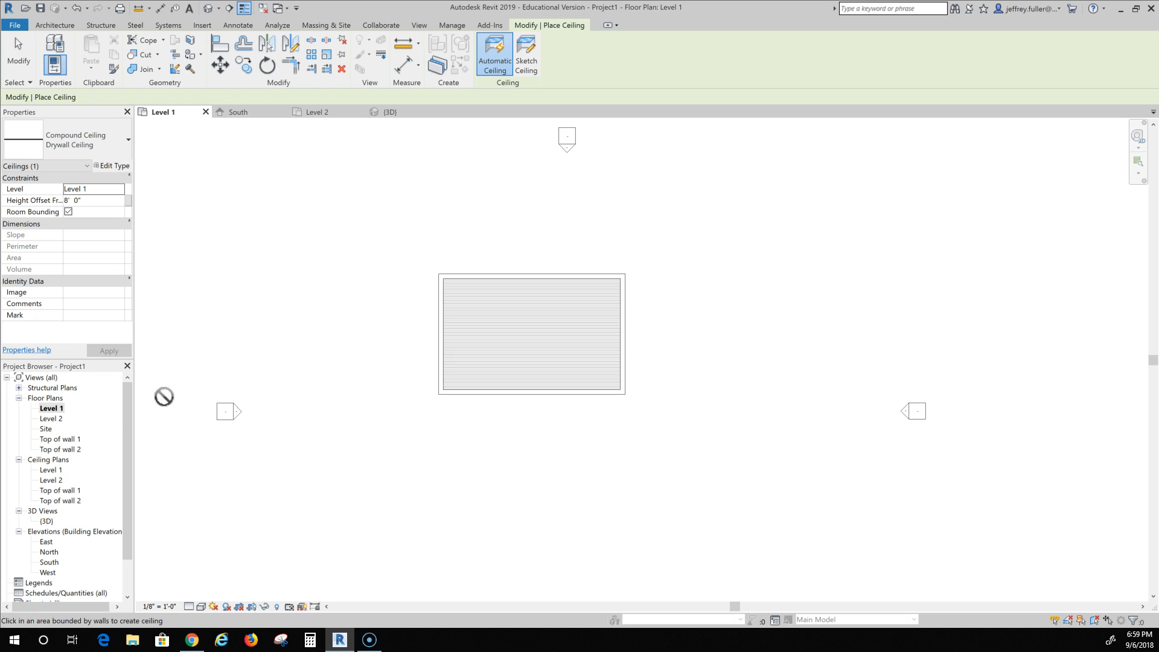
- Sketch a Drywall Ceiling boundary on the Level 2 floor plan by picking the inner faces of all the upper-storey walls, including the recess
{"action": "double_click", "coordinate": [52, 419]}
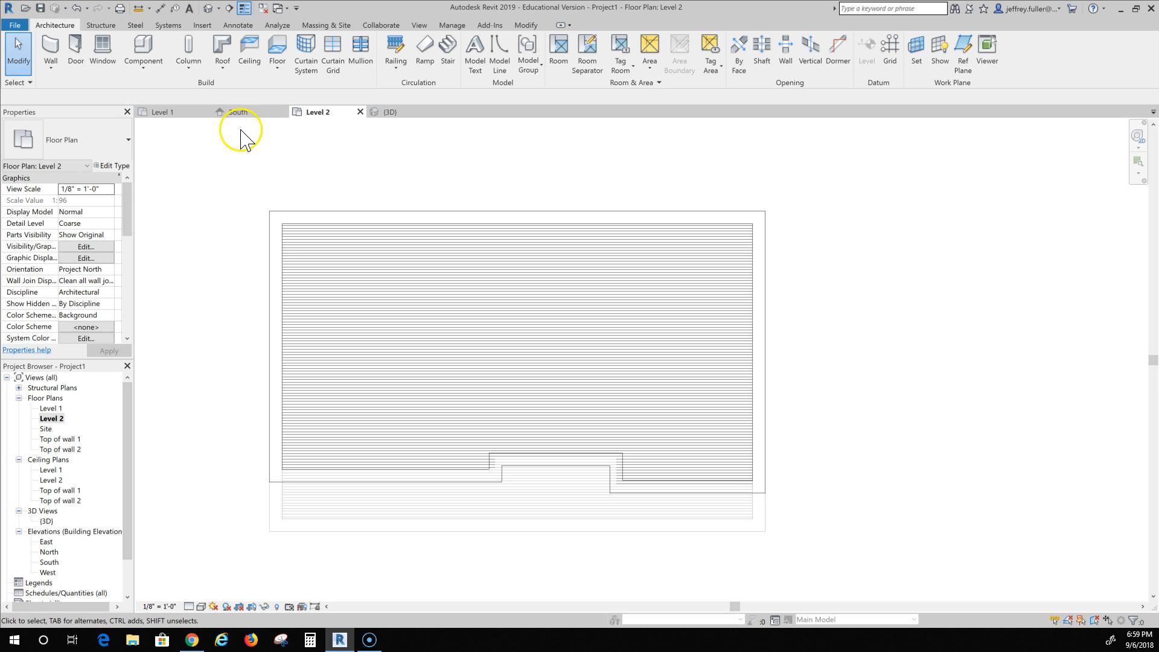
{"action": "left_click", "coordinate": [250, 53]}
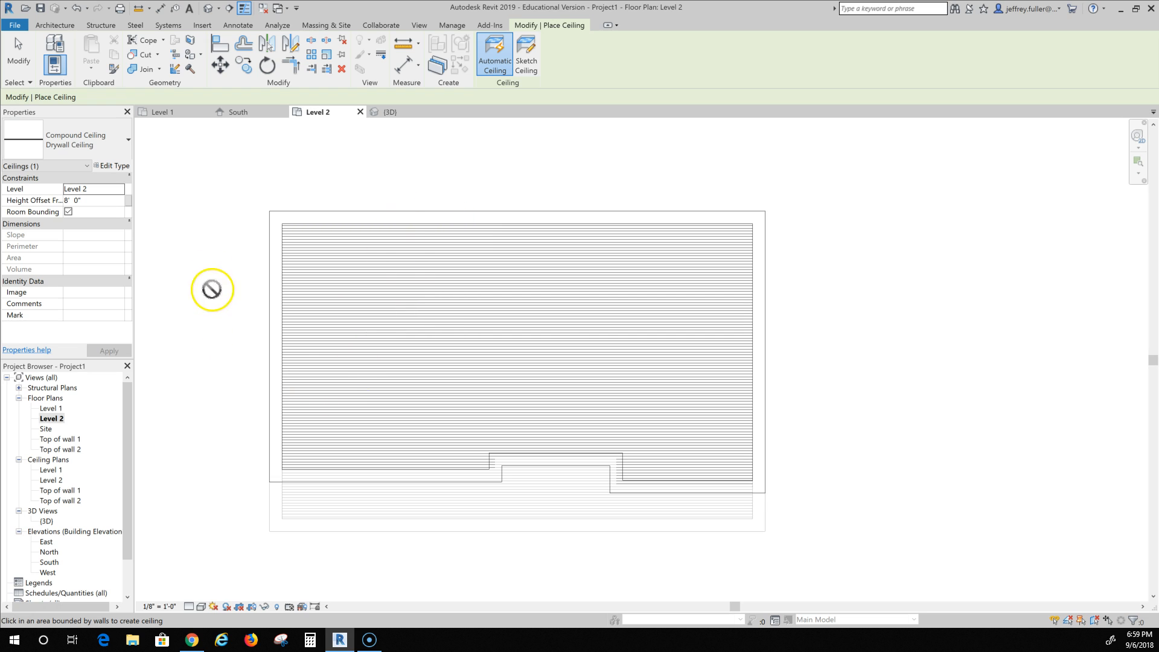
{"action": "left_click", "coordinate": [525, 60]}
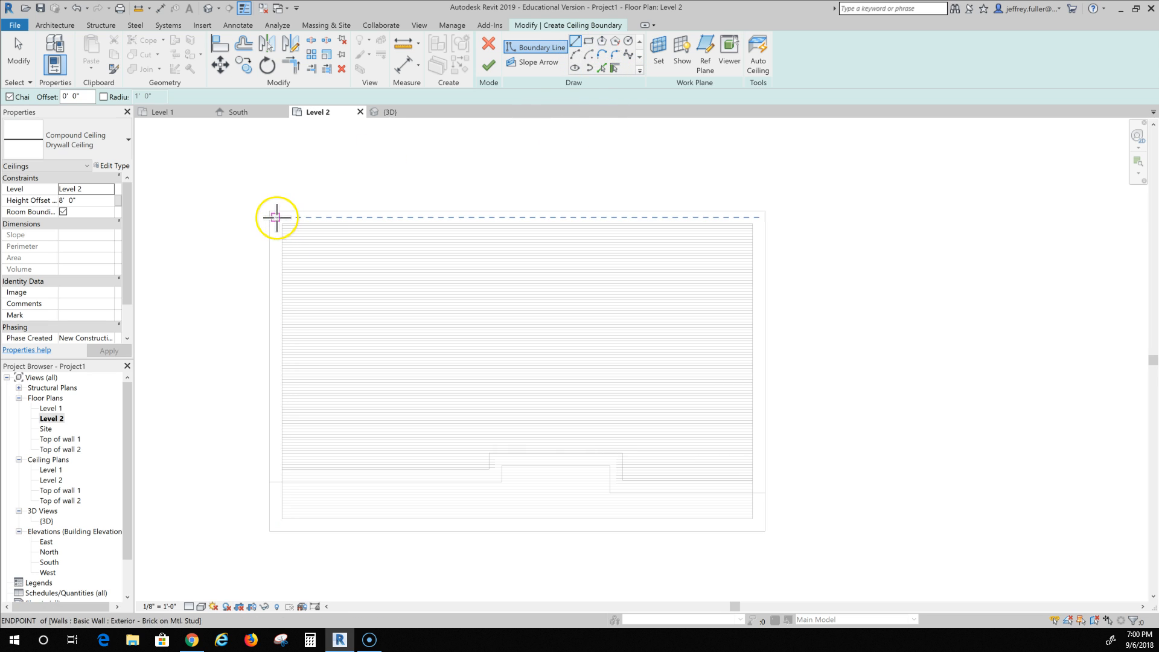
{"action": "left_click", "coordinate": [615, 68]}
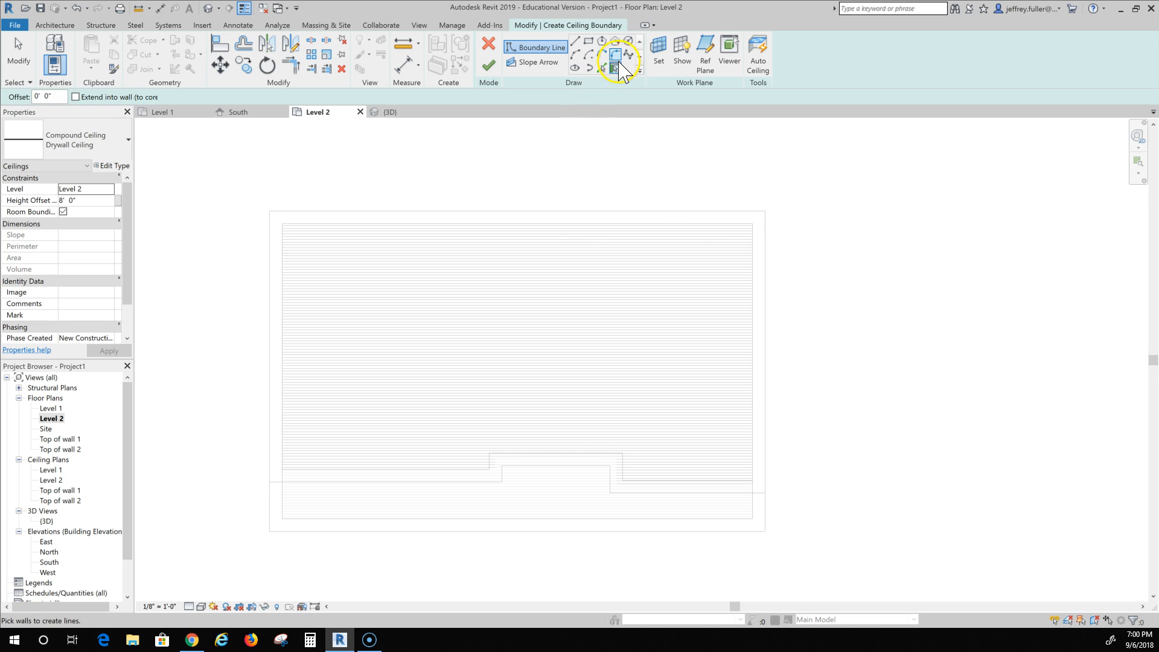
{"action": "left_click", "coordinate": [534, 220]}
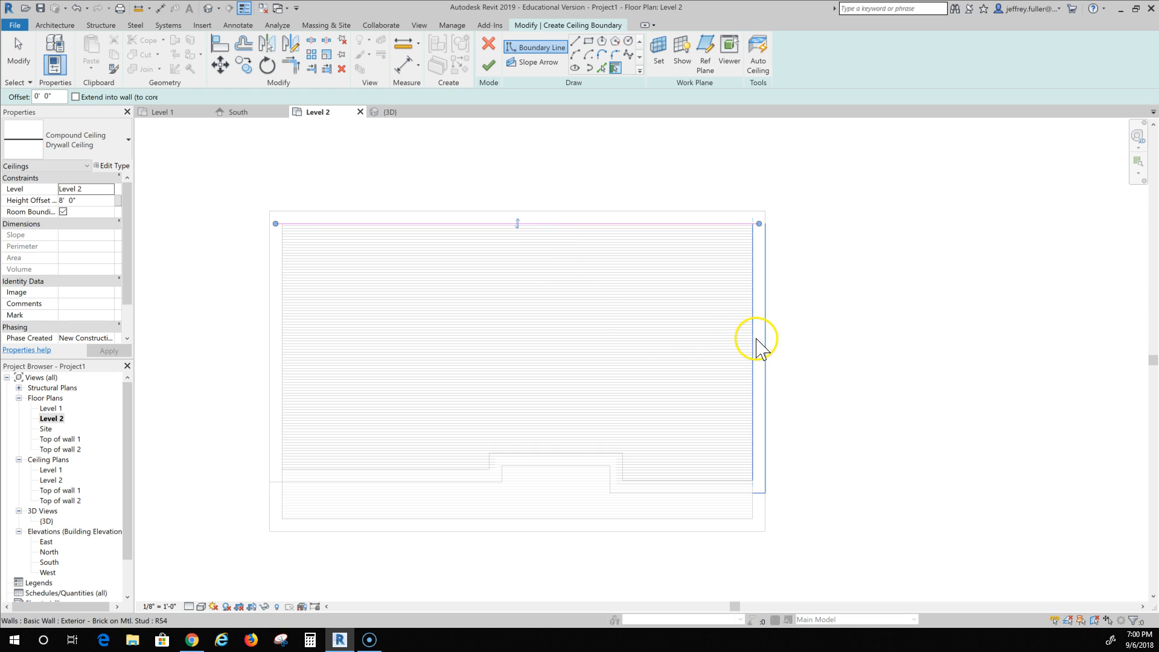
{"action": "left_click", "coordinate": [753, 359]}
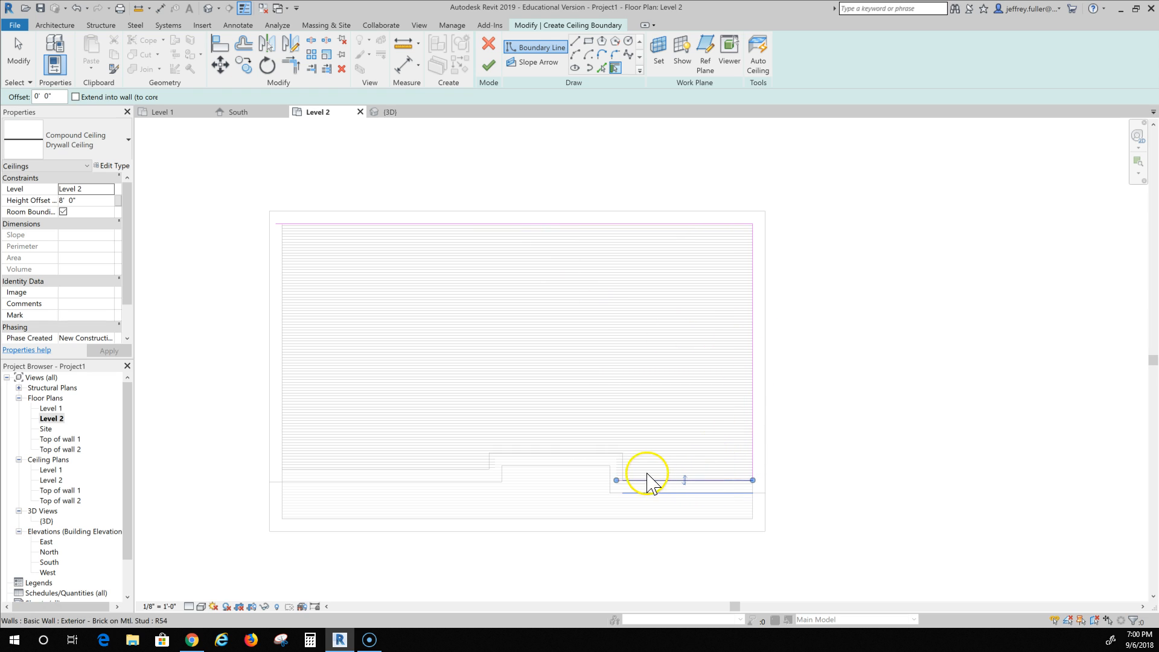
{"action": "left_click", "coordinate": [620, 478]}
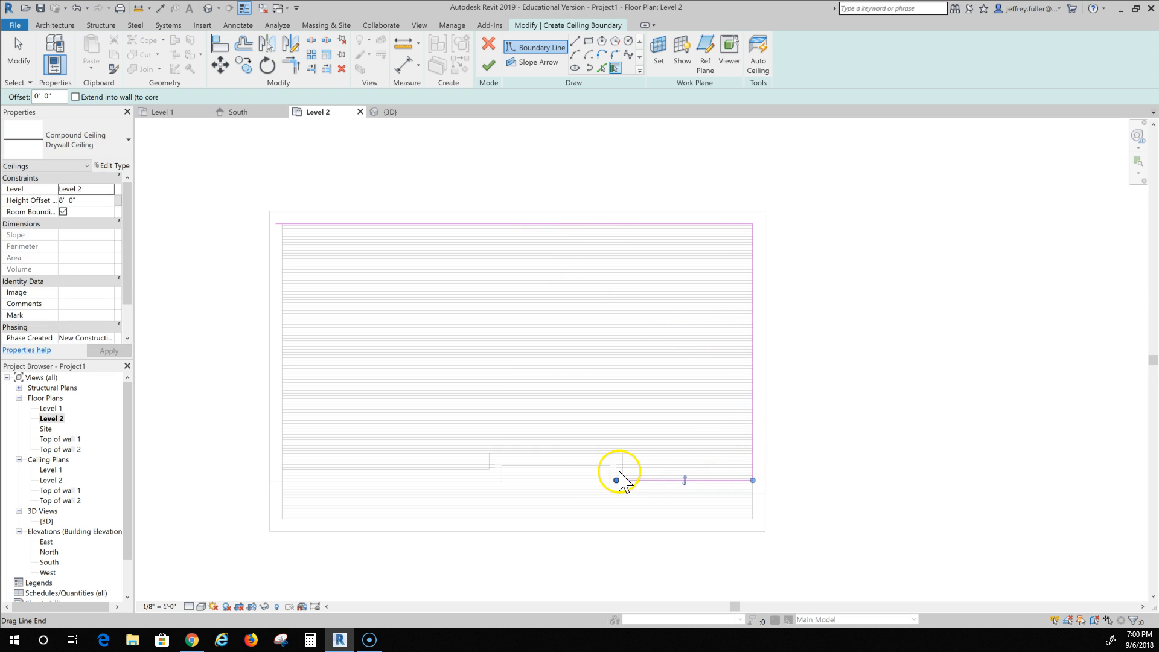
{"action": "left_click", "coordinate": [588, 465]}
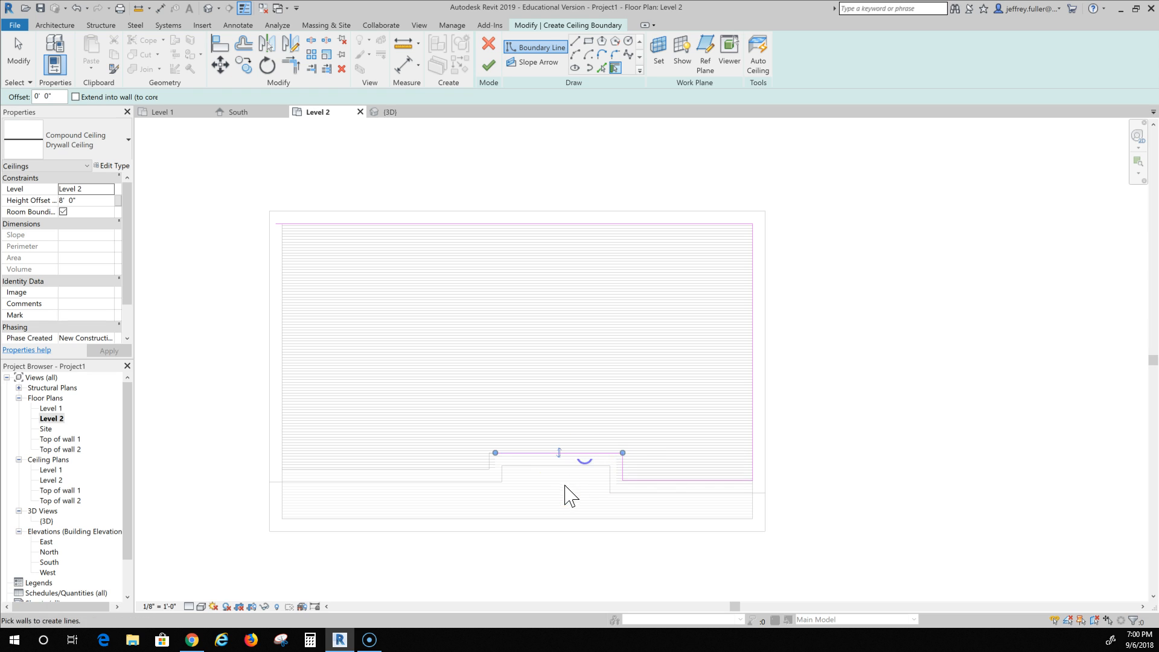
{"action": "left_click", "coordinate": [499, 474]}
{"action": "left_click", "coordinate": [450, 480]}
{"action": "left_click", "coordinate": [283, 376]}
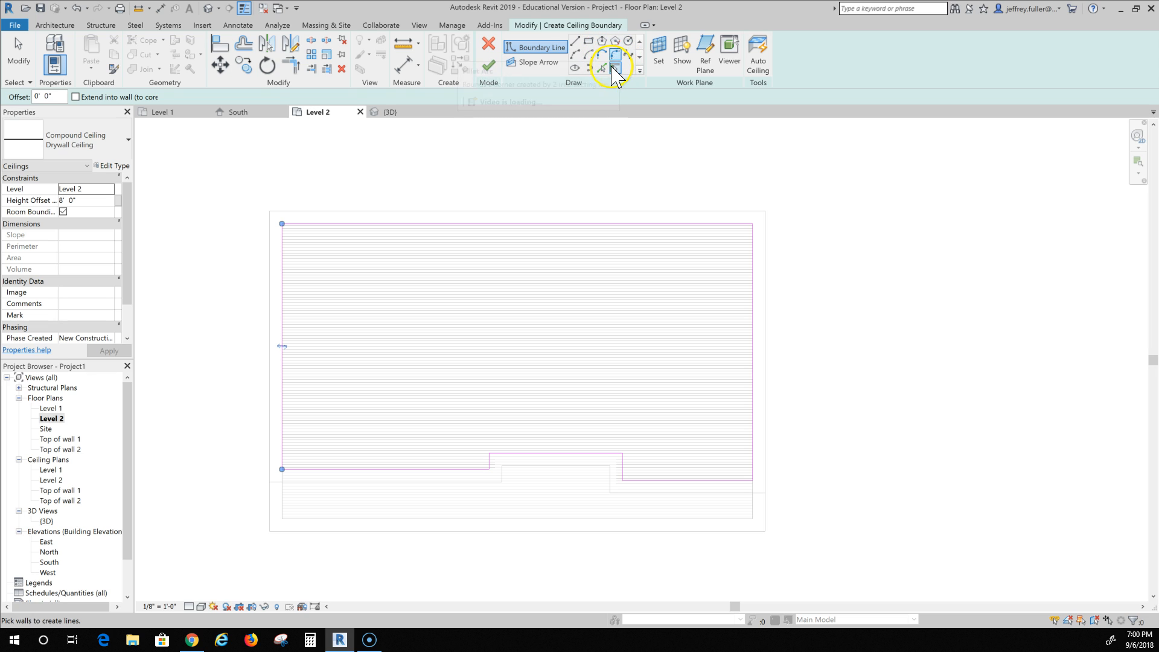
{"action": "left_click", "coordinate": [590, 54]}
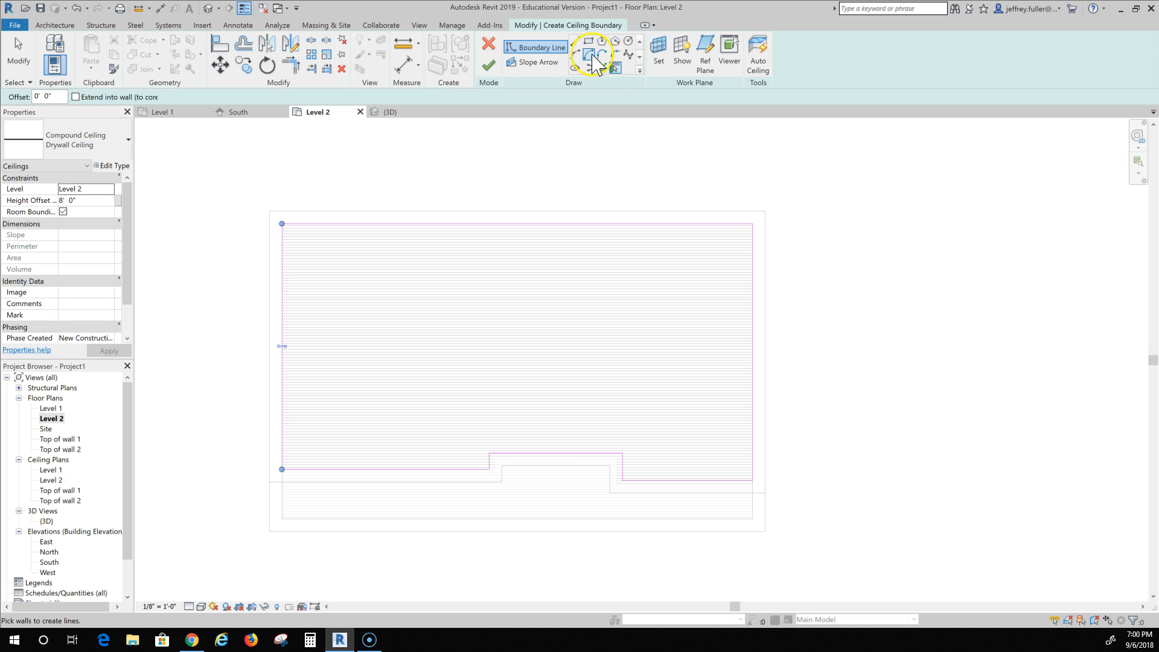
{"action": "left_click", "coordinate": [576, 42]}
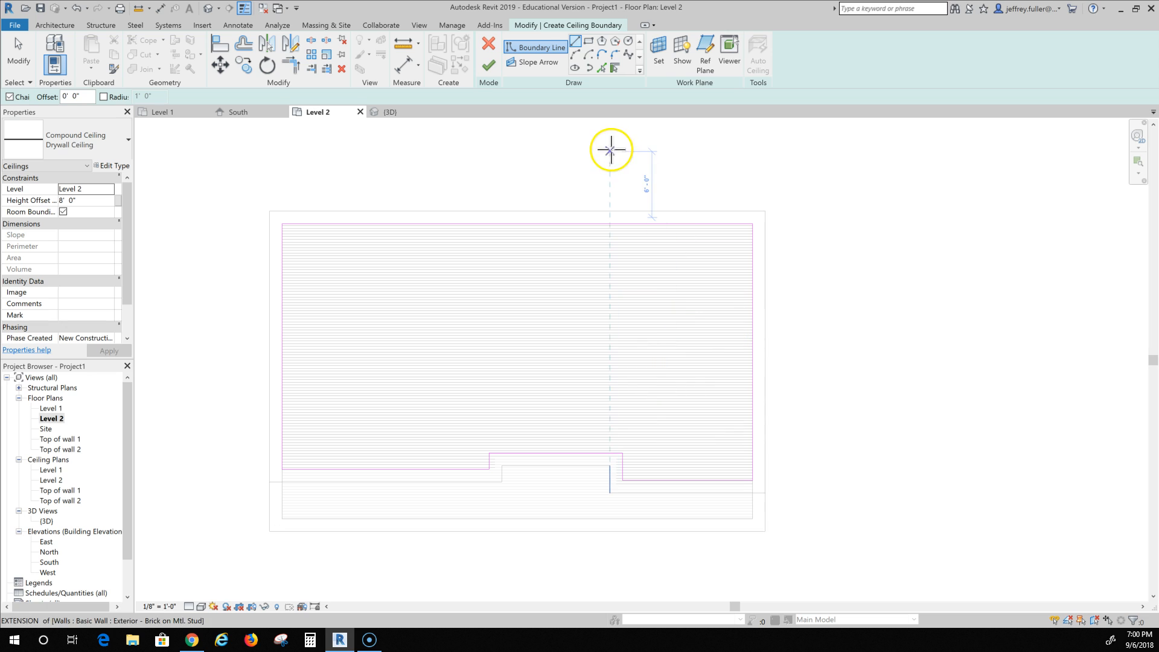
{"action": "left_click", "coordinate": [642, 484]}
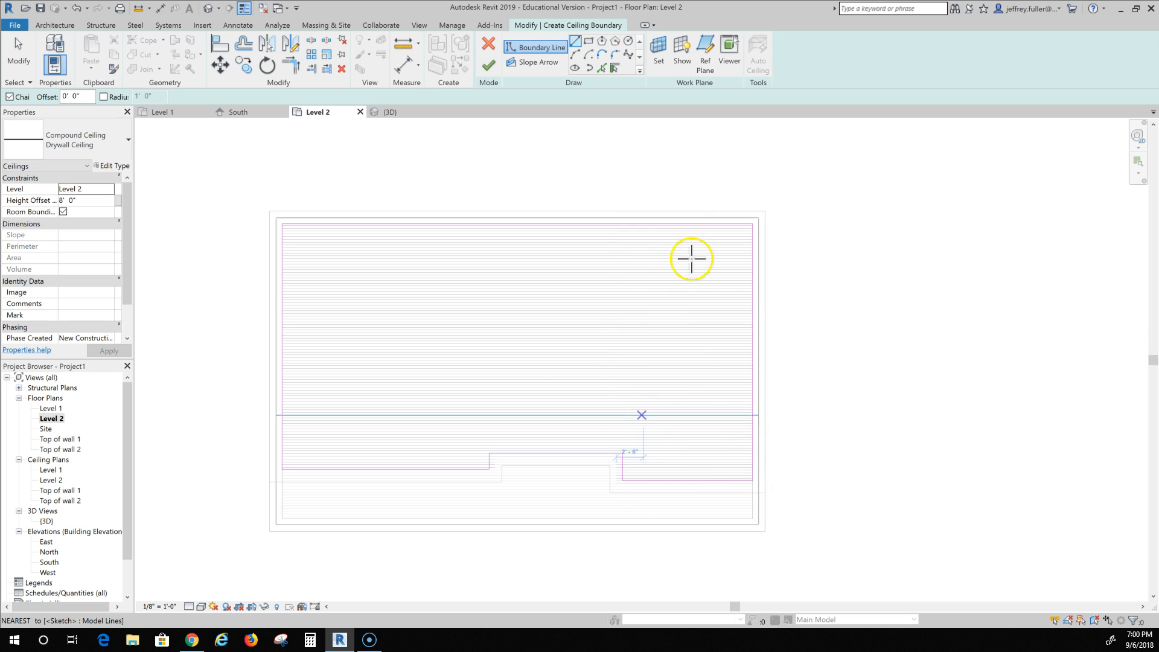
{"action": "left_click", "coordinate": [615, 69]}
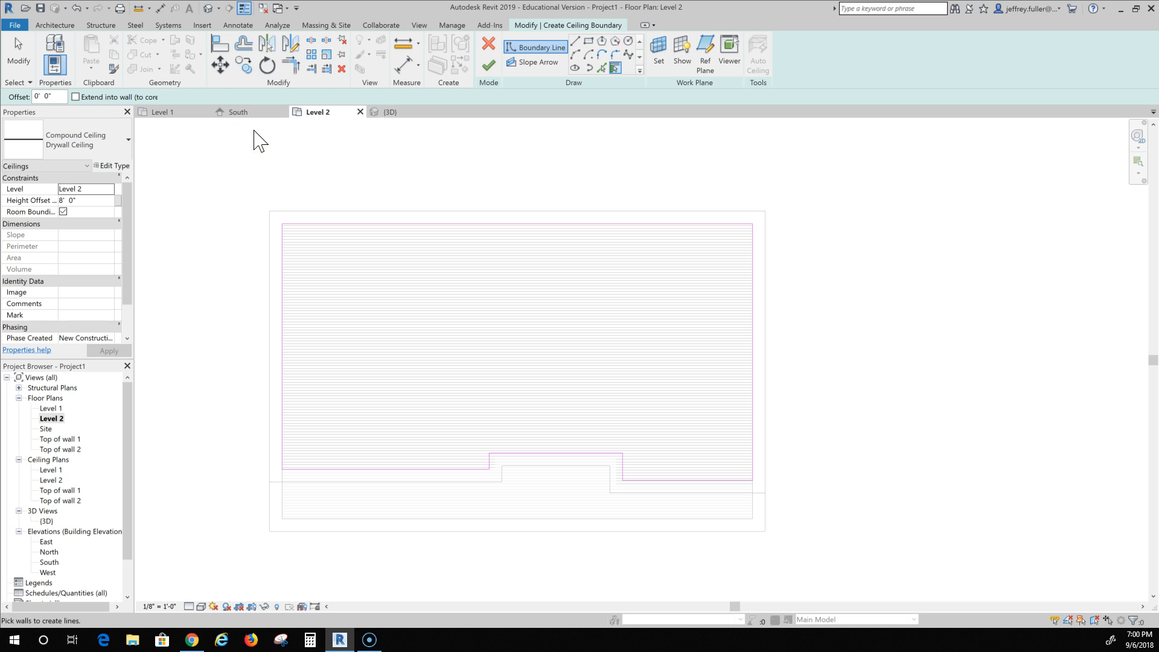
- Finish the Level 2 ceiling boundary sketch and deselect the ceiling
{"action": "left_click", "coordinate": [489, 64]}
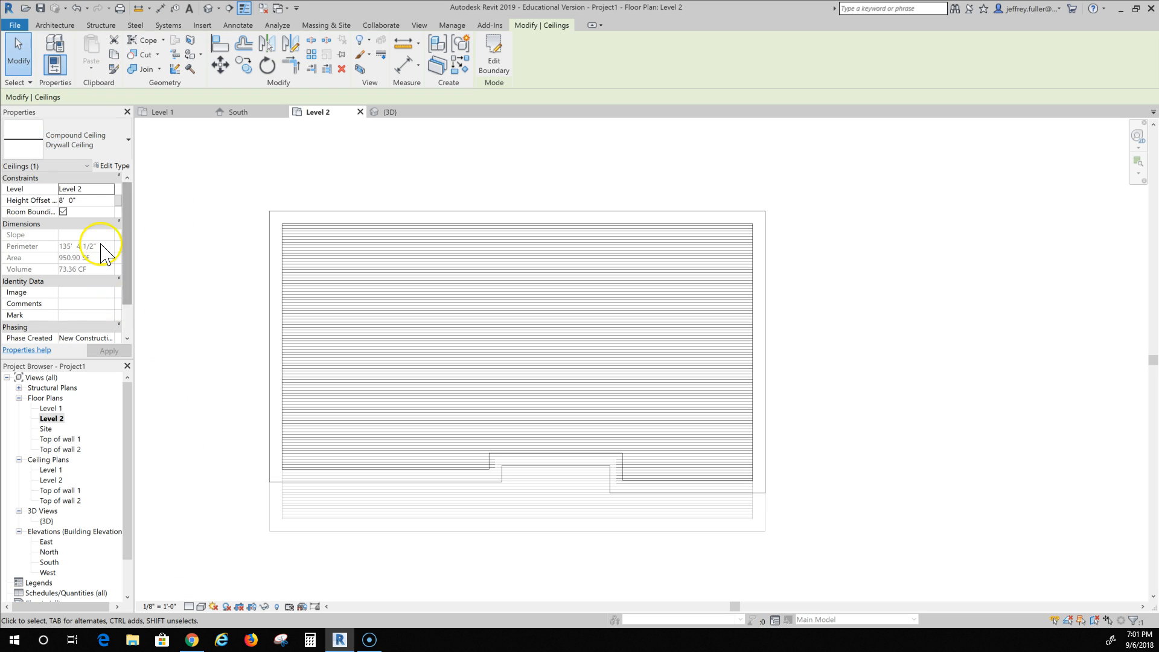
{"action": "scroll", "coordinate": [102, 251], "scroll_direction": "down", "scroll_amount": 2}
{"action": "left_click", "coordinate": [228, 327]}
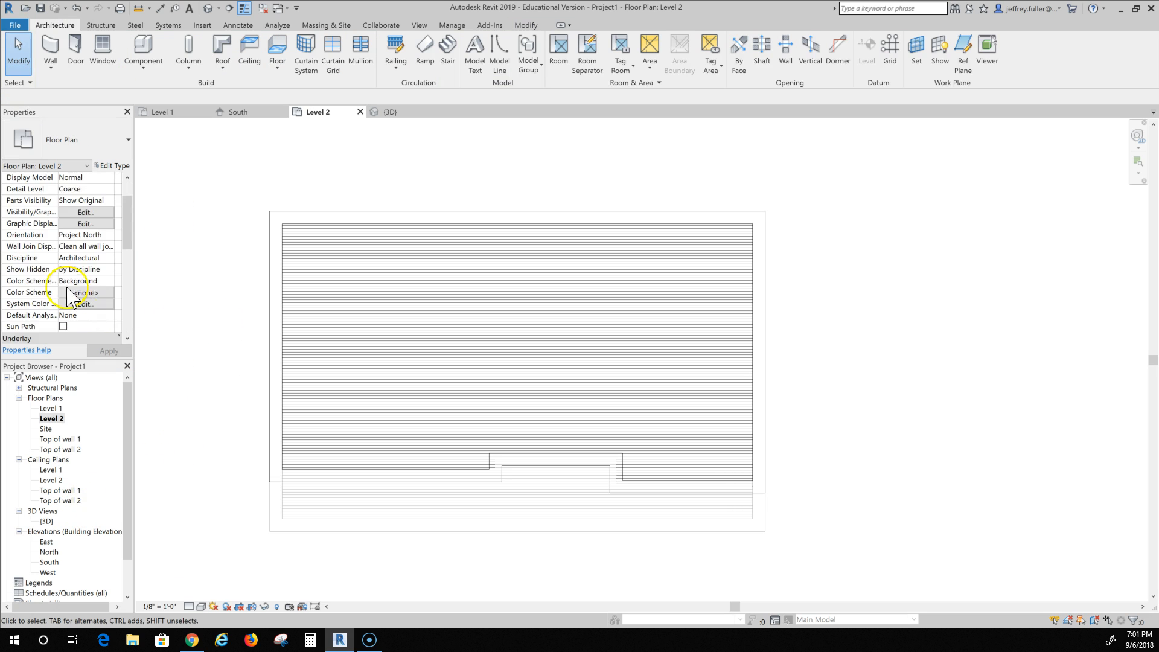
- Look through the Level 2 floor plan's view properties, including its underlay and extents settings
{"action": "scroll", "coordinate": [42, 297], "scroll_direction": "down", "scroll_amount": 2}
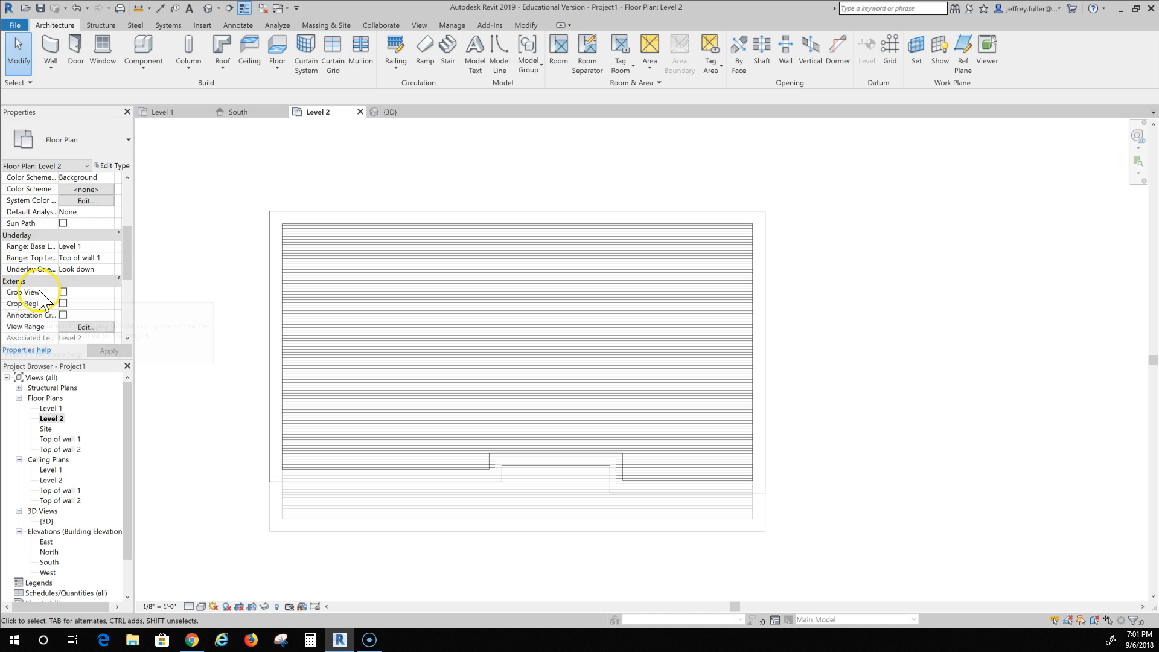
{"action": "scroll", "coordinate": [43, 285], "scroll_direction": "down", "scroll_amount": 4}
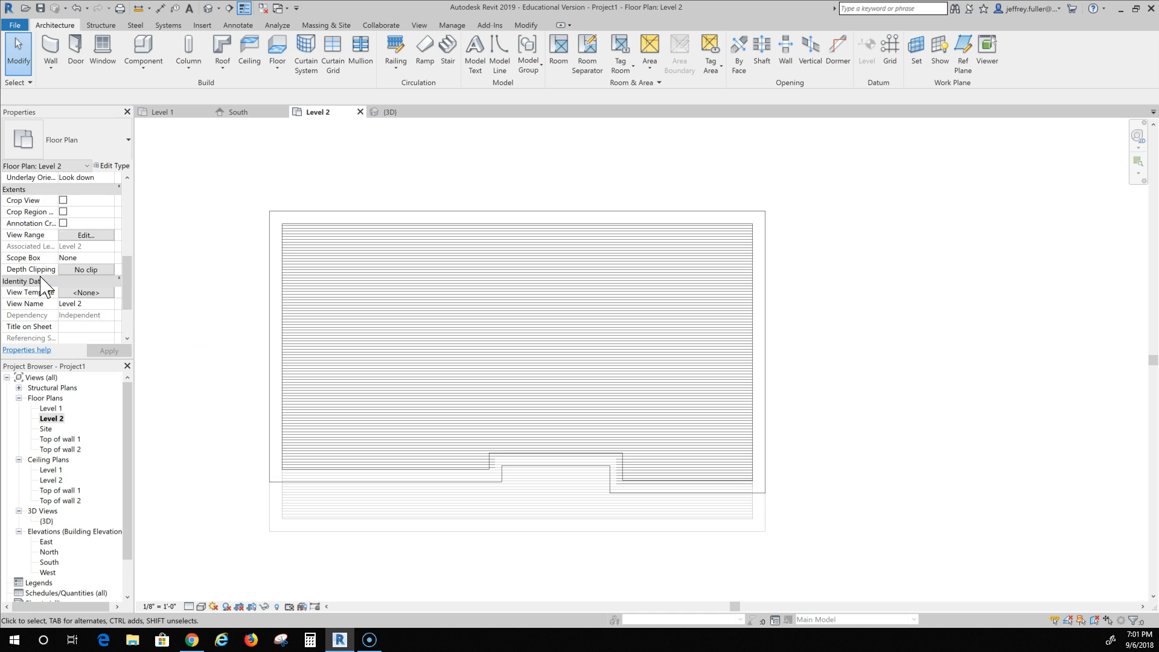
{"action": "scroll", "coordinate": [43, 288], "scroll_direction": "up", "scroll_amount": 3}
{"action": "scroll", "coordinate": [38, 281], "scroll_direction": "up", "scroll_amount": 3}
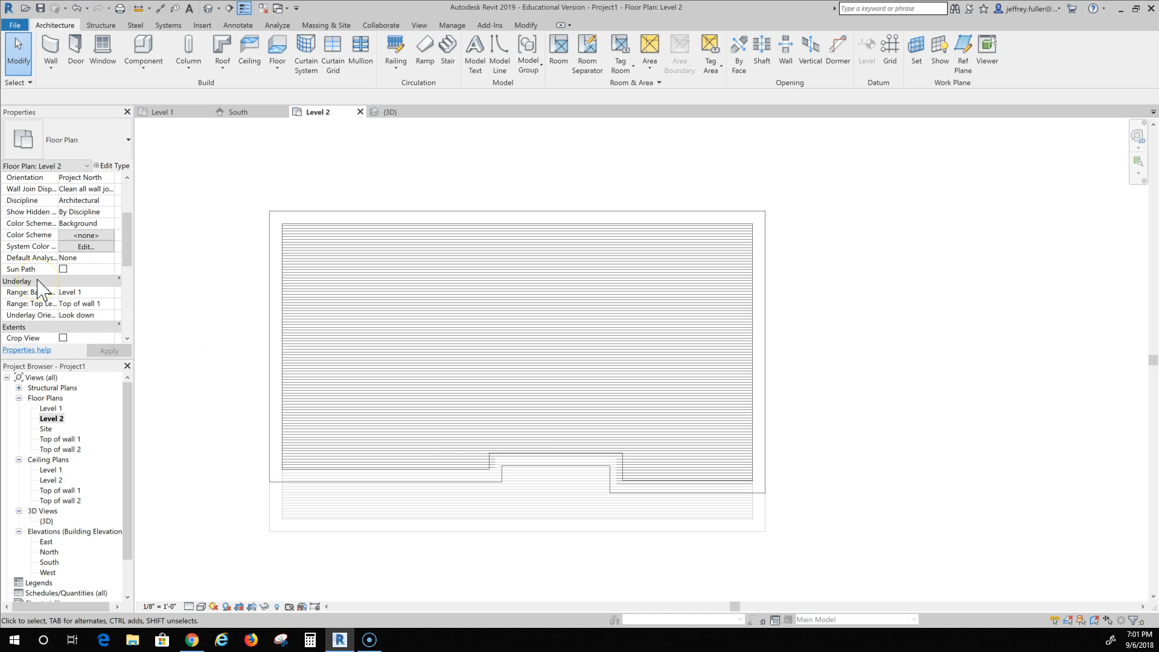
{"action": "scroll", "coordinate": [40, 292], "scroll_direction": "down", "scroll_amount": 3}
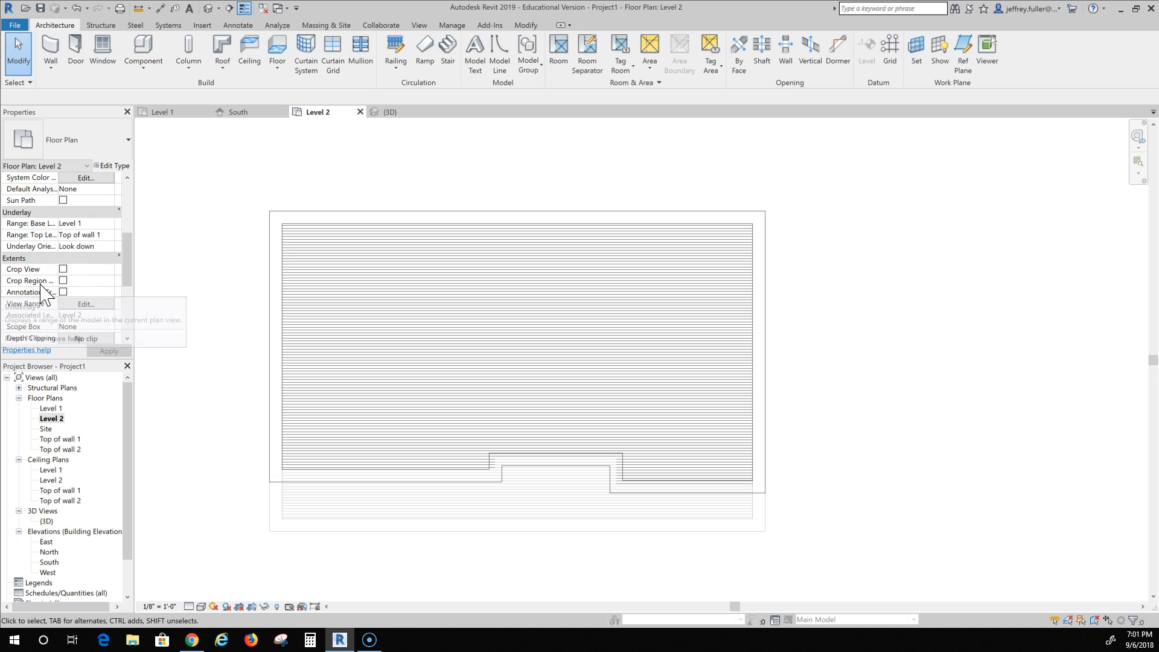
{"action": "scroll", "coordinate": [41, 292], "scroll_direction": "down", "scroll_amount": 2}
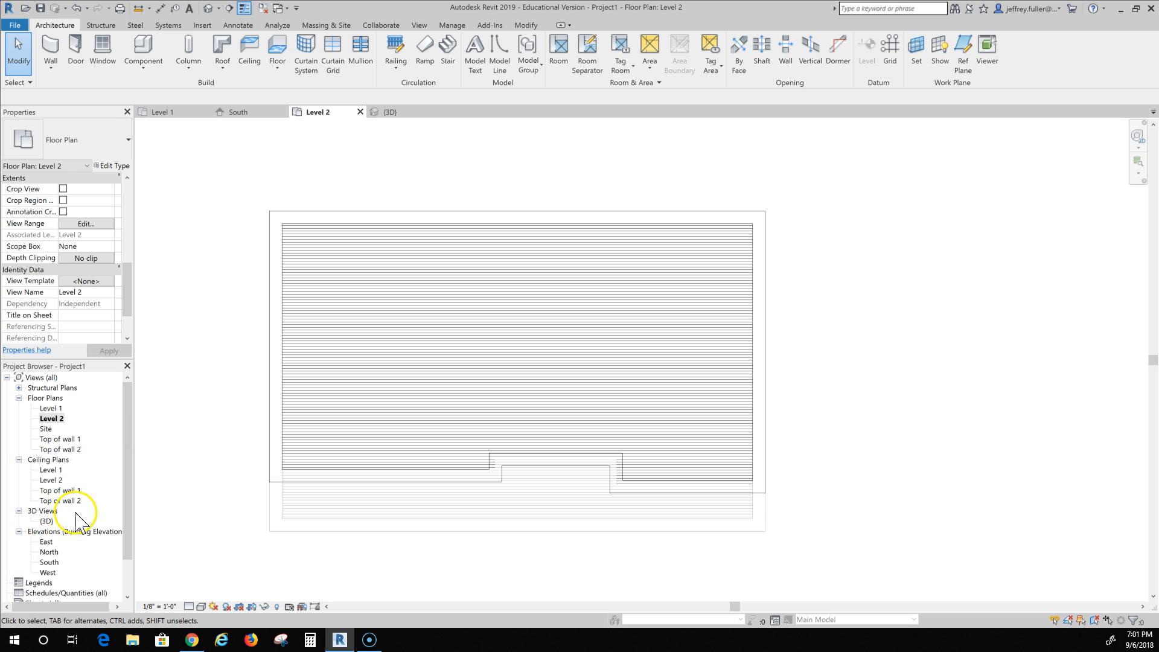
- Open the {3D} view and turn on its Section Box
{"action": "double_click", "coordinate": [47, 521]}
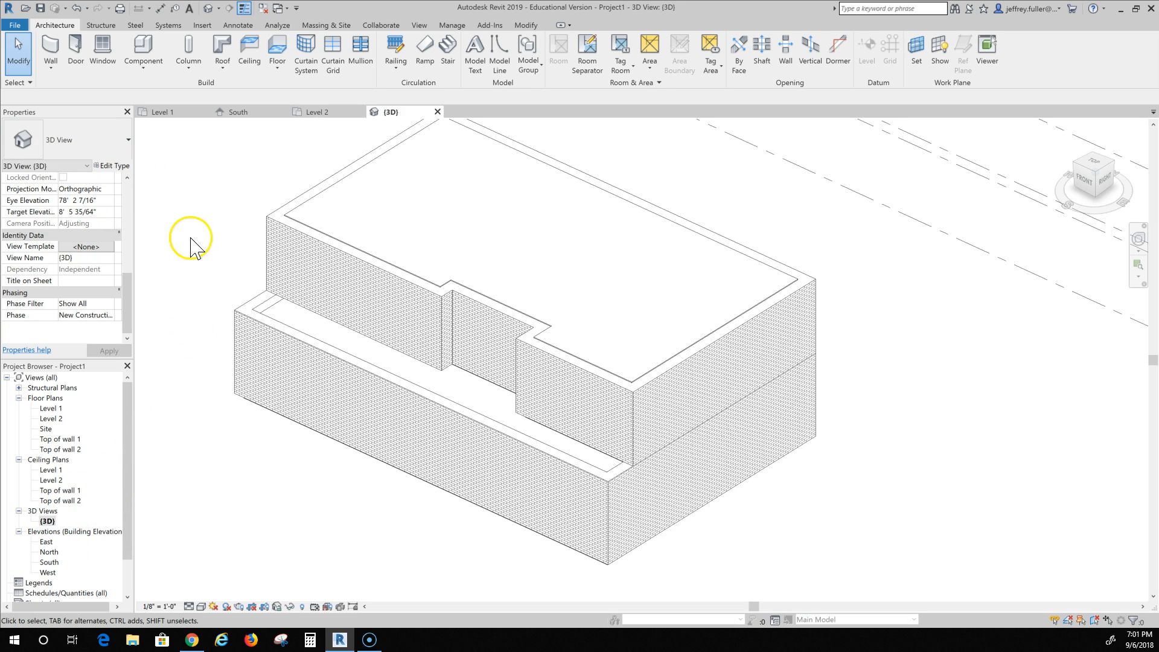
{"action": "scroll", "coordinate": [79, 265], "scroll_direction": "up", "scroll_amount": 3}
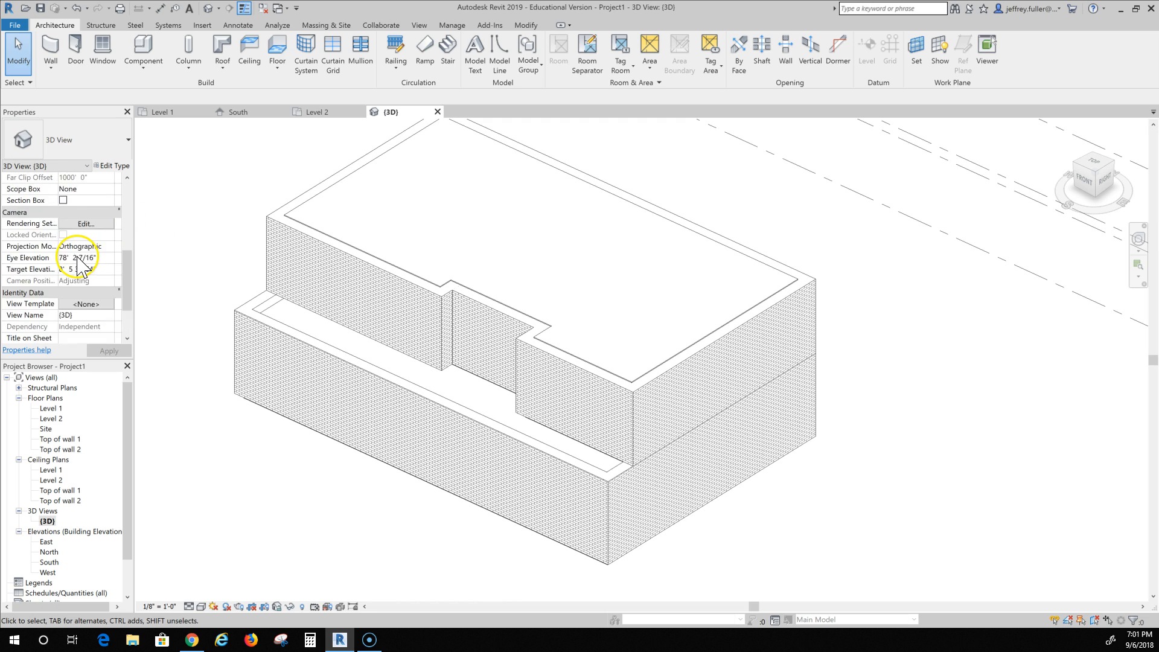
{"action": "left_click", "coordinate": [63, 234]}
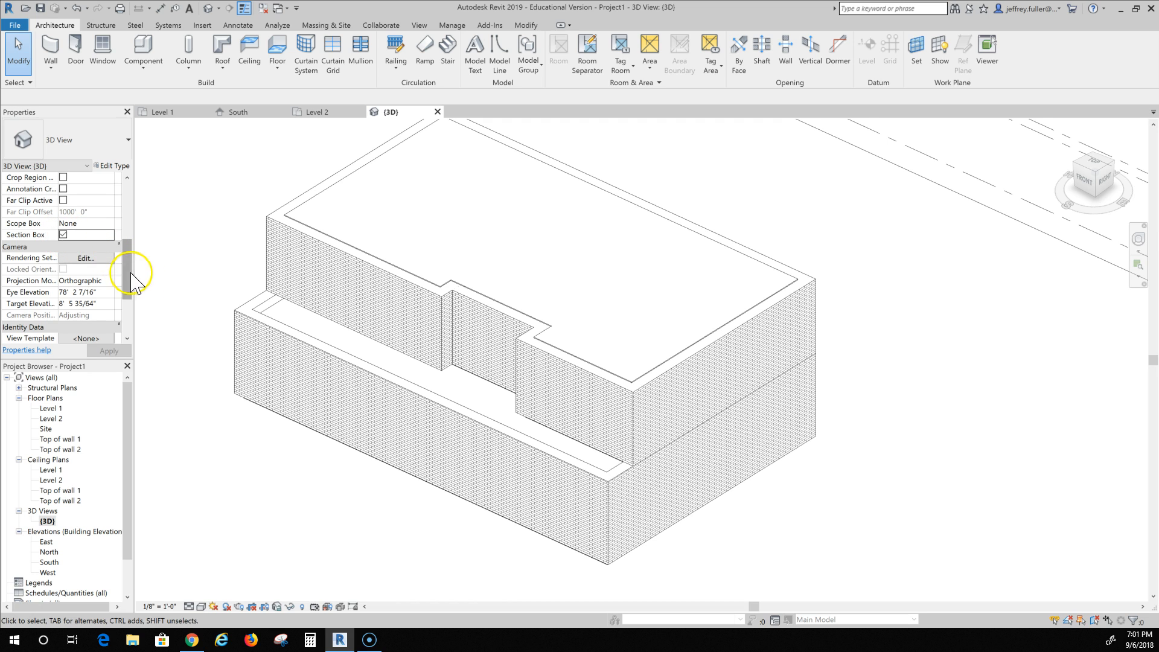
- Pull the section box's right-side face inward until it cuts through the end of the building
{"action": "scroll", "coordinate": [234, 347], "scroll_direction": "down", "scroll_amount": 1}
{"action": "scroll", "coordinate": [237, 377], "scroll_direction": "down", "scroll_amount": 3}
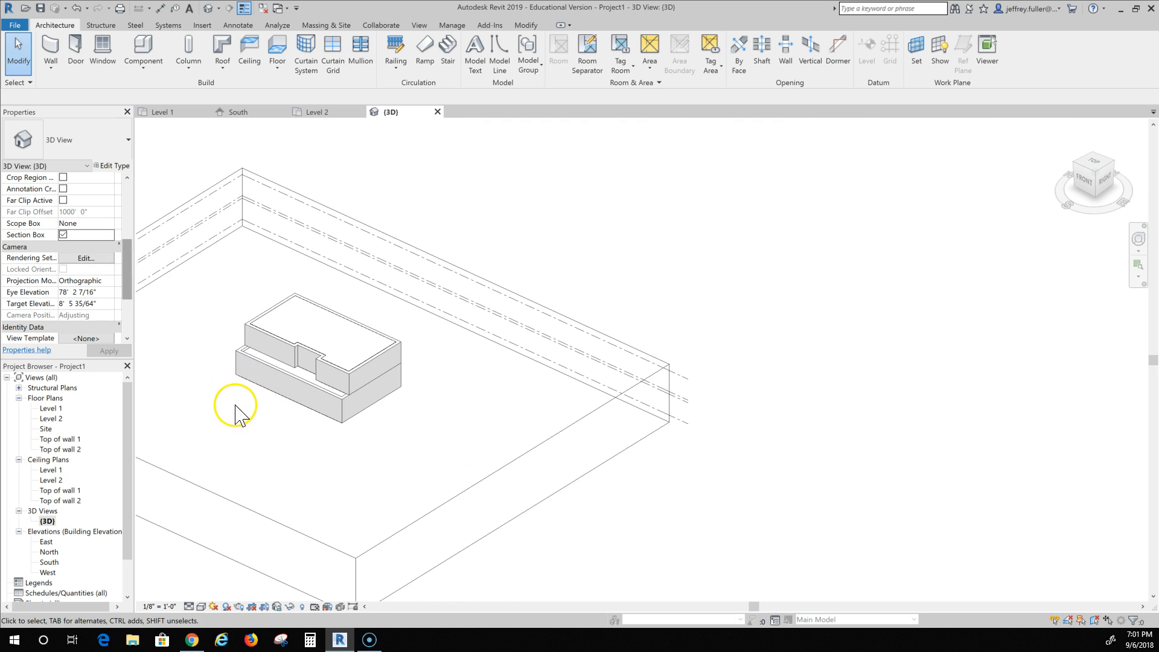
{"action": "middle_click_drag", "start_coordinate": [233, 445], "coordinate": [351, 428]}
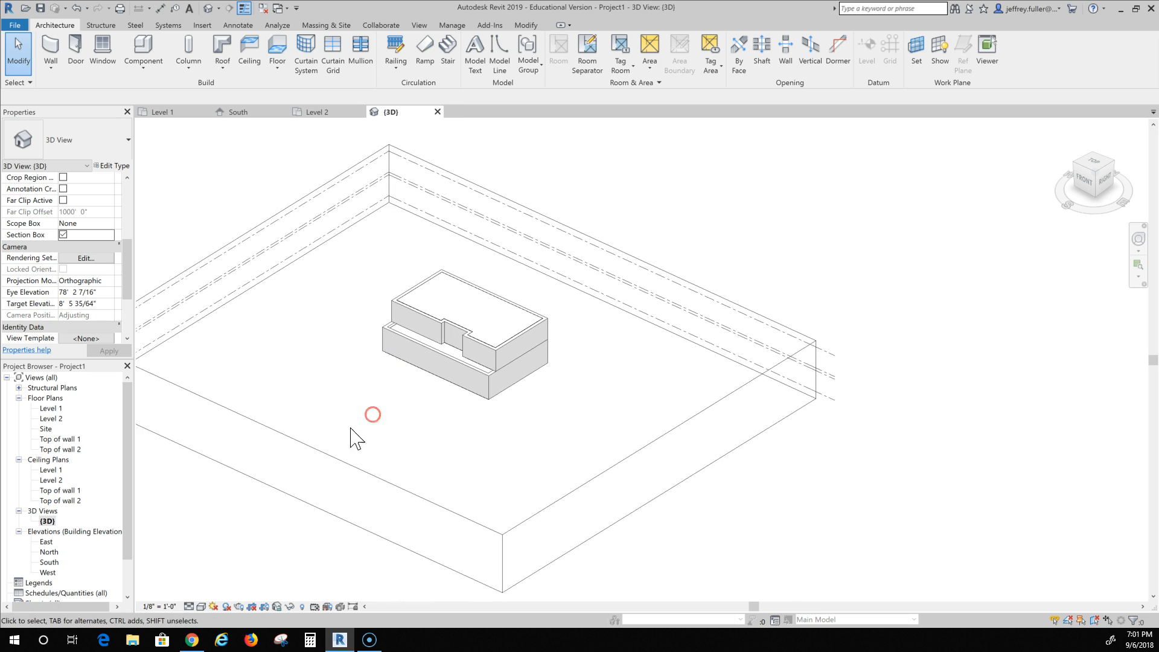
{"action": "left_click", "coordinate": [332, 458]}
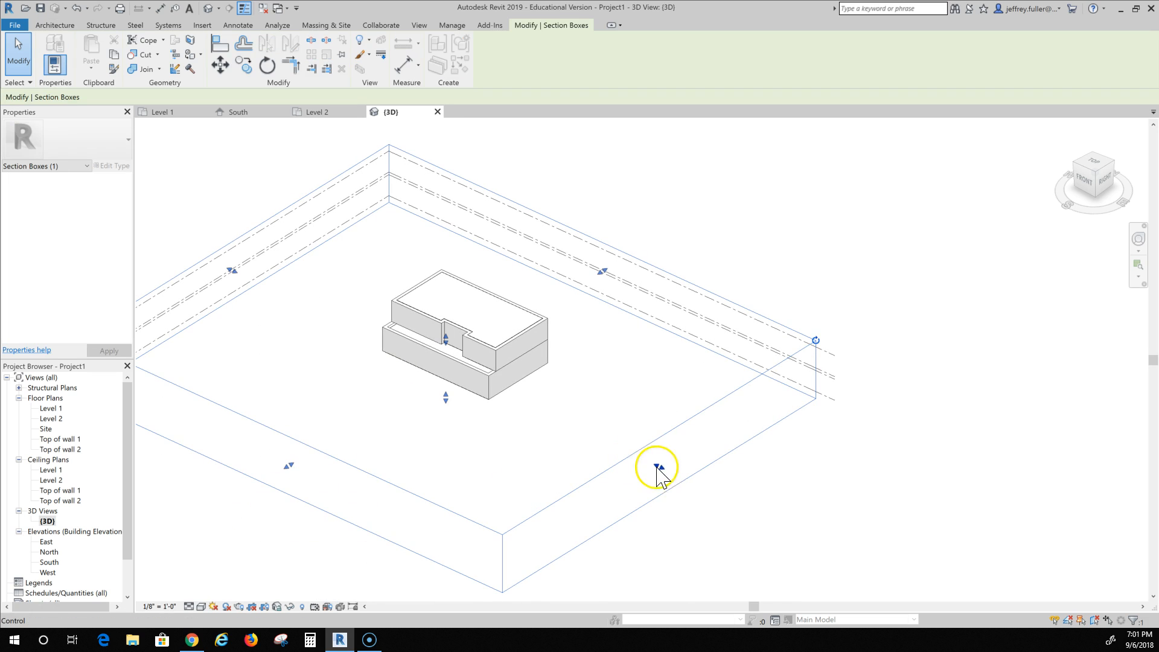
{"action": "left_click_drag", "start_coordinate": [659, 468], "coordinate": [476, 331]}
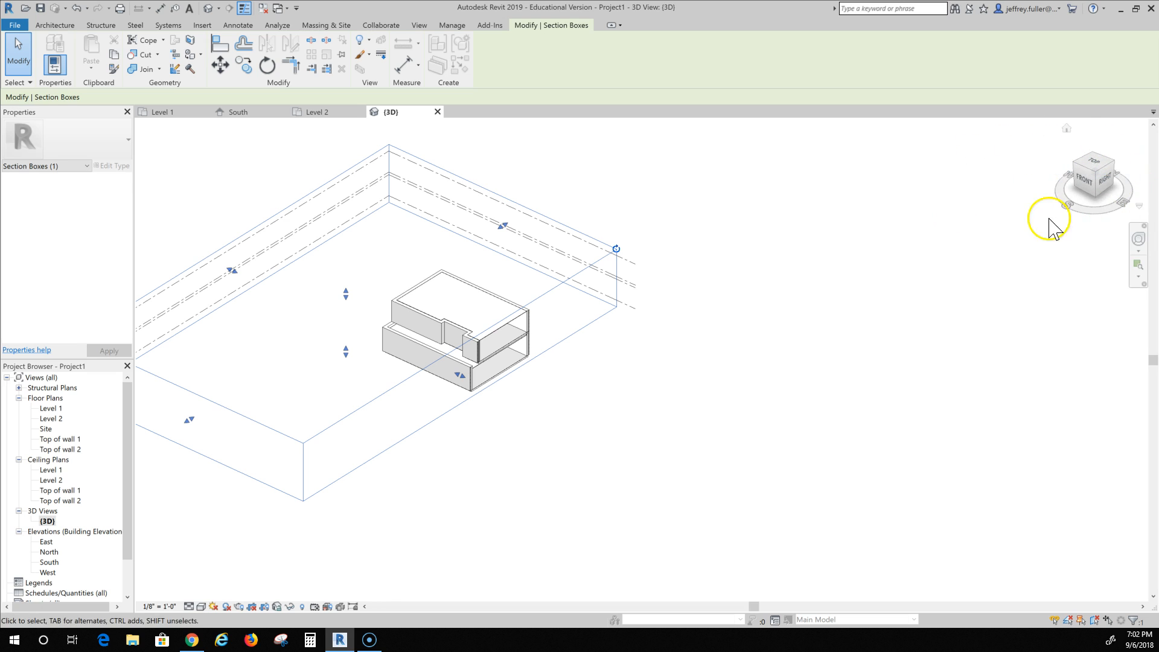
- Examine the cut building from the Right view, around the Level 2 floor slab and the Level 1 ceiling
{"action": "left_click", "coordinate": [1103, 181]}
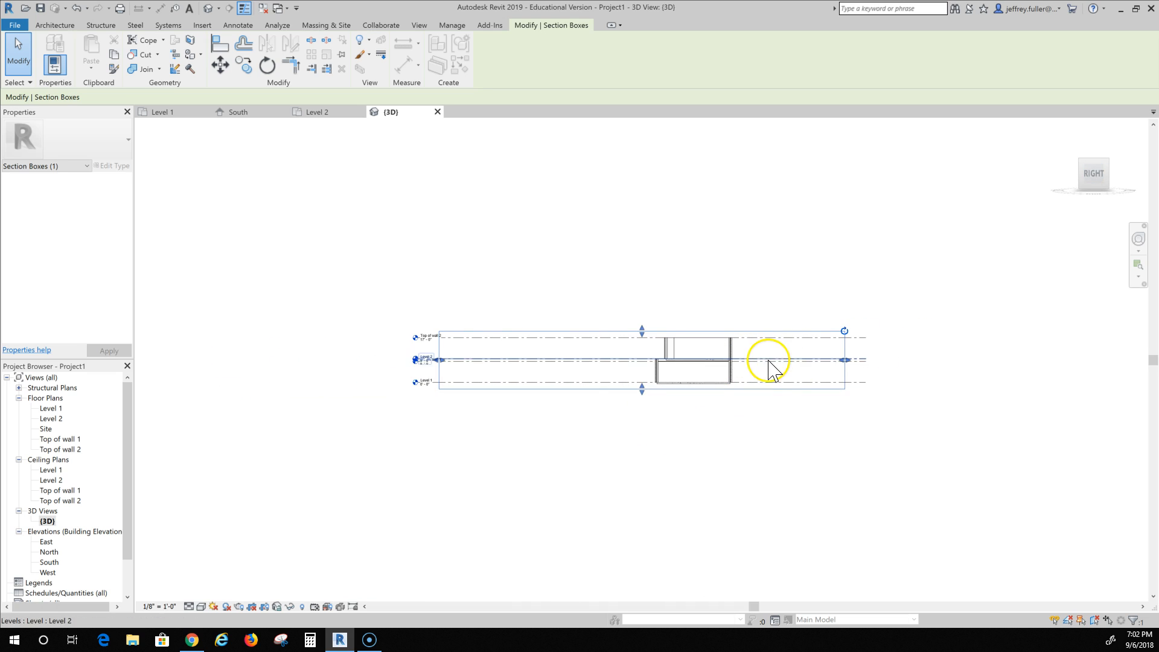
{"action": "scroll", "coordinate": [740, 379], "scroll_direction": "down", "scroll_amount": 1}
{"action": "scroll", "coordinate": [738, 379], "scroll_direction": "up", "scroll_amount": 3}
{"action": "scroll", "coordinate": [738, 378], "scroll_direction": "down", "scroll_amount": 2}
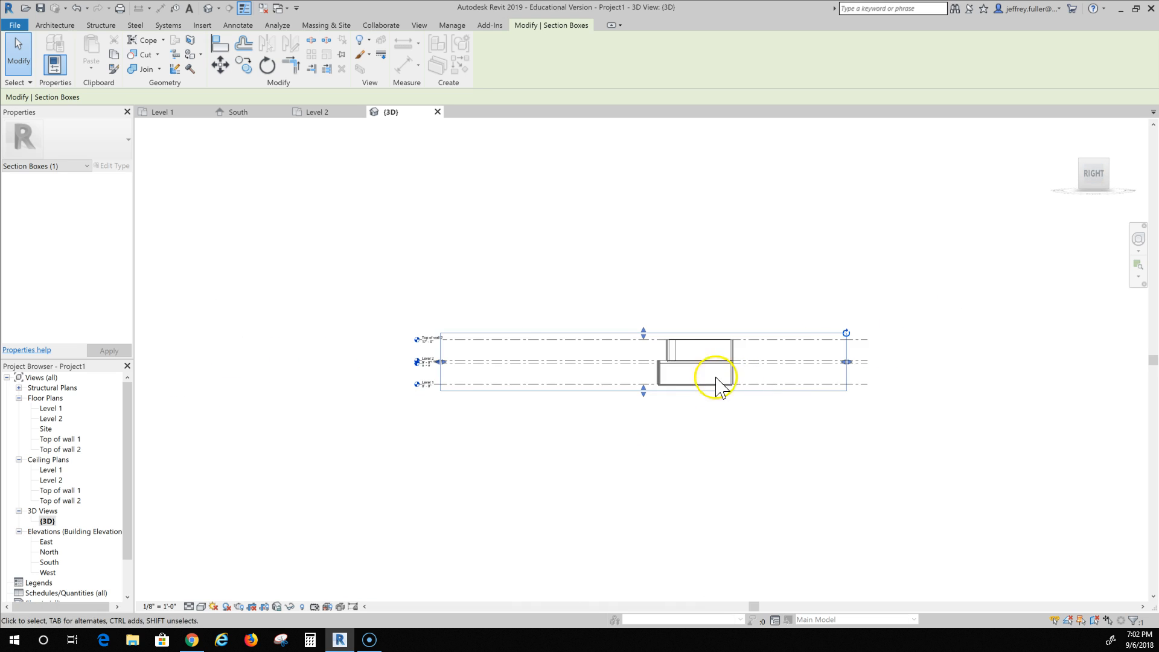
{"action": "scroll", "coordinate": [683, 369], "scroll_direction": "up", "scroll_amount": 2}
{"action": "scroll", "coordinate": [697, 382], "scroll_direction": "up", "scroll_amount": 4}
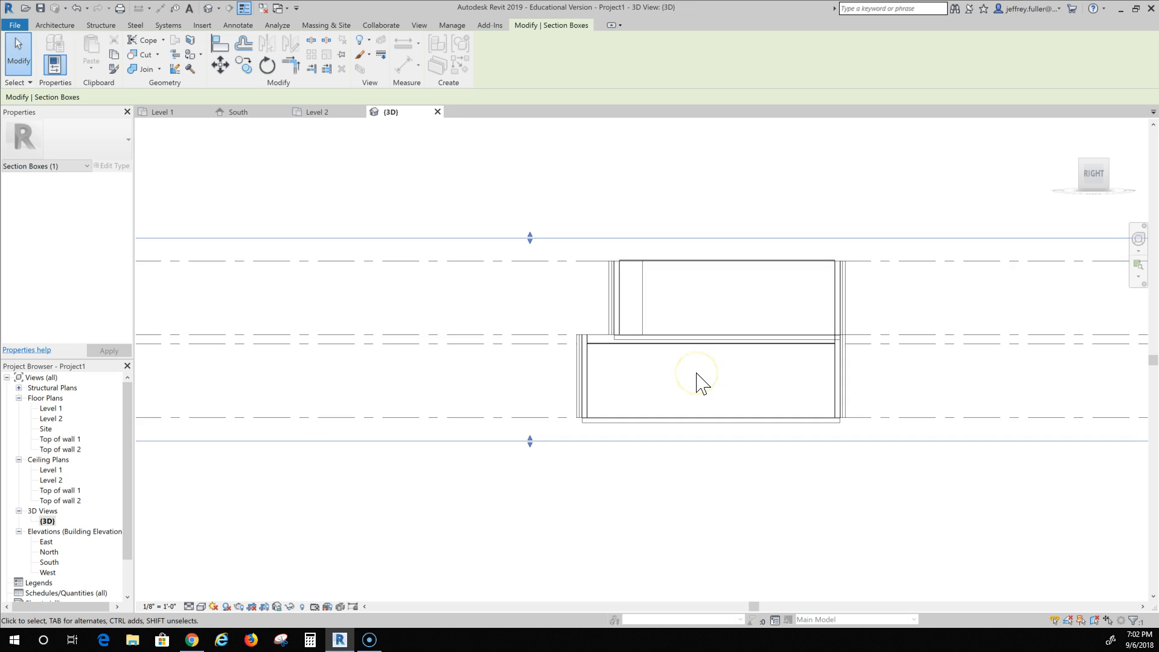
{"action": "scroll", "coordinate": [697, 381], "scroll_direction": "up", "scroll_amount": 2}
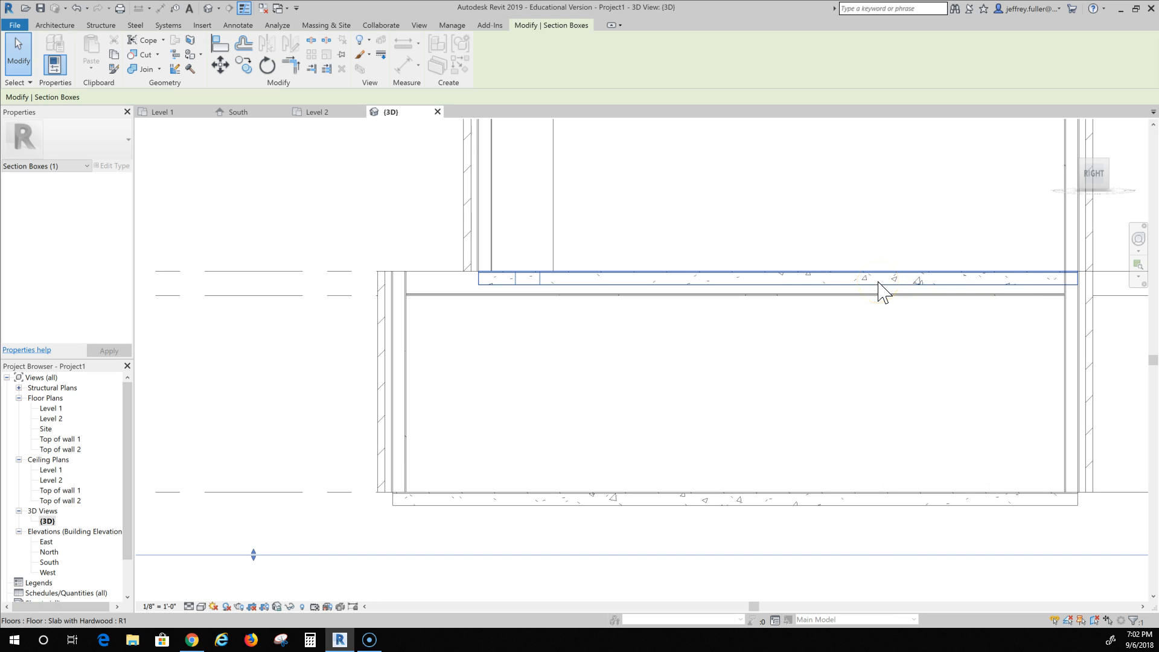
- Change the Level 2 floor's type to Wood Truss Joist 12" - Carpet Finish
{"action": "left_click", "coordinate": [716, 281]}
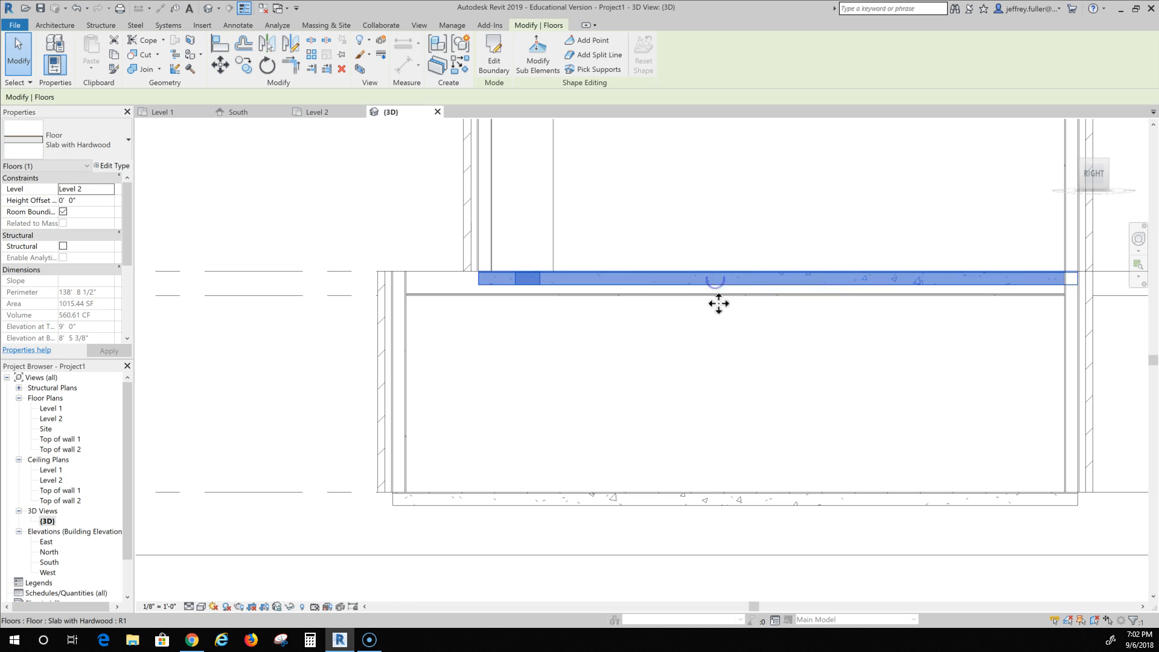
{"action": "left_click", "coordinate": [118, 151]}
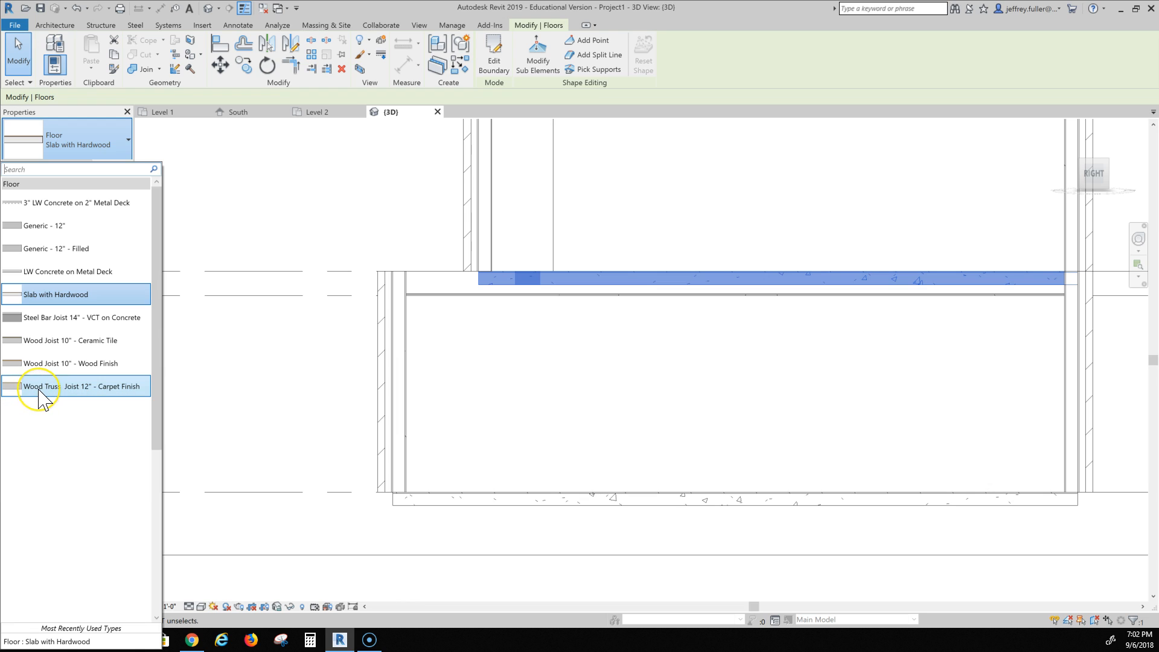
{"action": "left_click", "coordinate": [85, 386]}
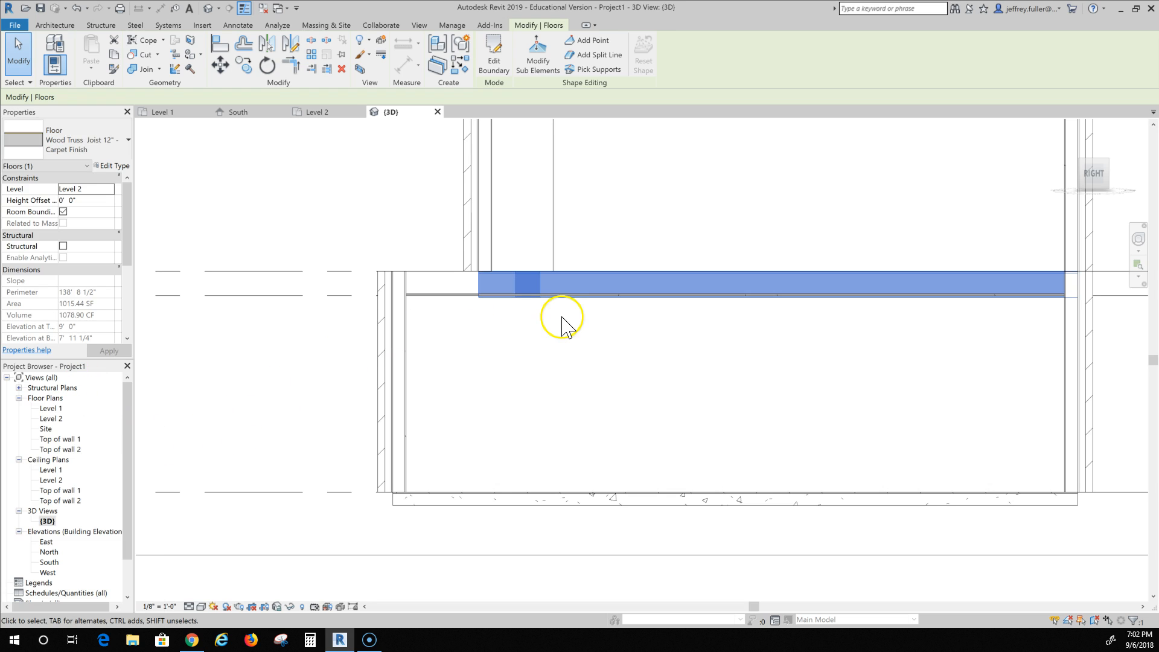
{"action": "middle_click_drag", "start_coordinate": [493, 381], "coordinate": [265, 414]}
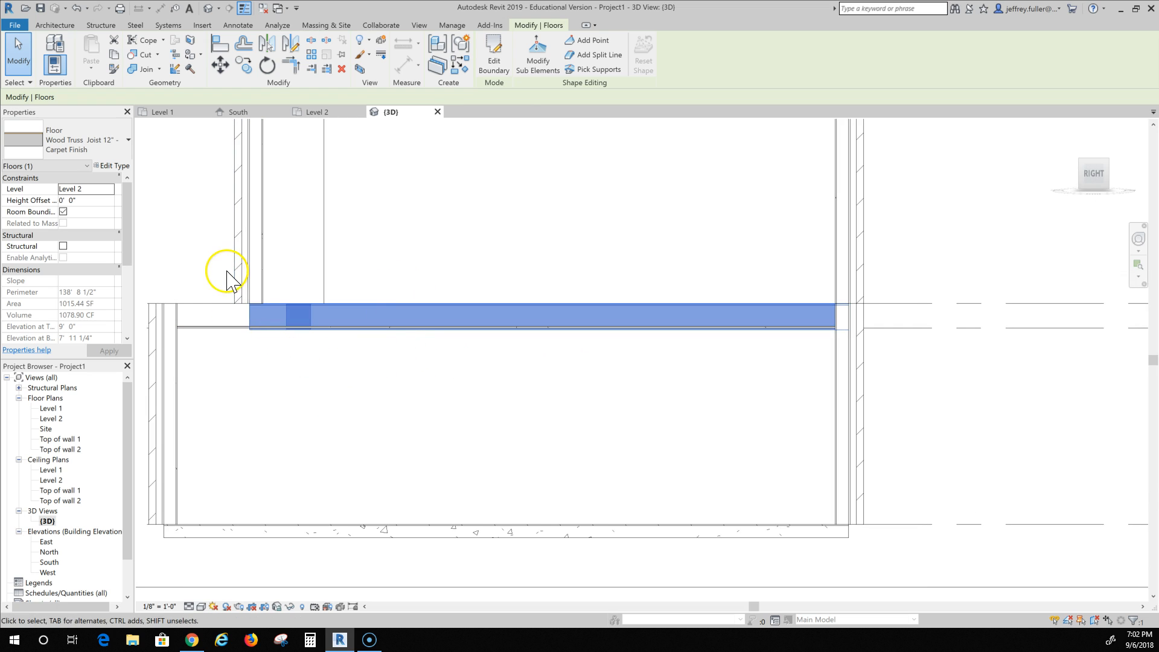
- Nudge the Level 1 Drywall Ceiling down to a height offset of 7' 10", just below the Level 2 floor
{"action": "left_click", "coordinate": [223, 329]}
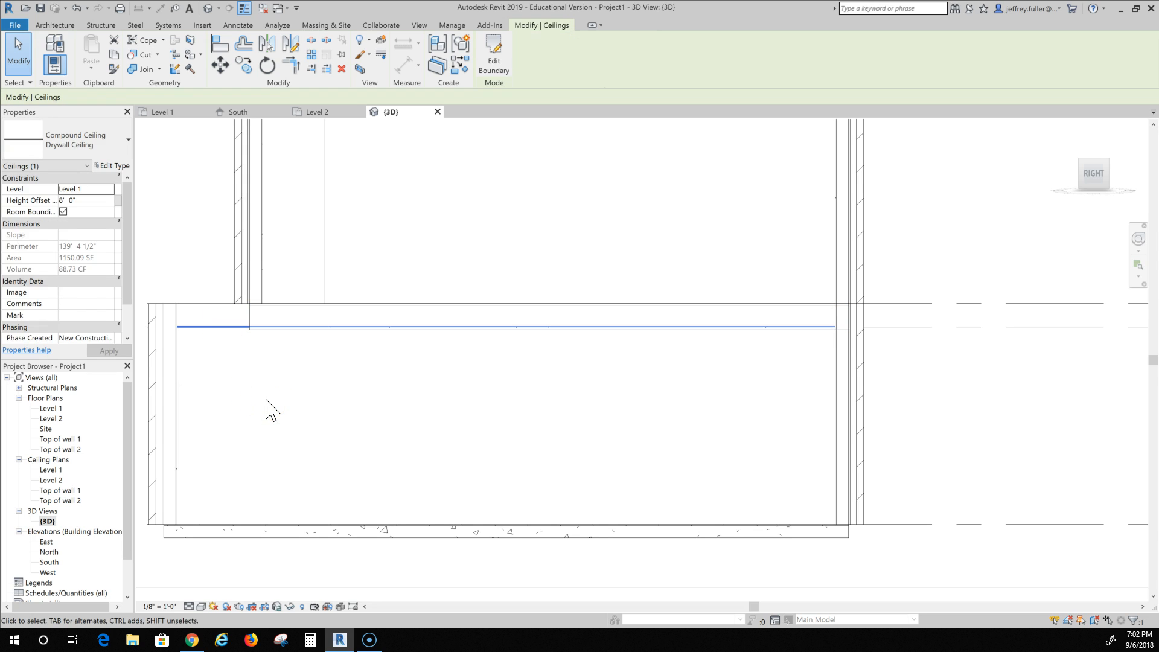
{"action": "scroll", "coordinate": [263, 327], "scroll_direction": "up", "scroll_amount": 3}
{"action": "mouse_move", "coordinate": [347, 363]}
{"action": "middle_mouse_down"}
{"action": "mouse_move", "coordinate": [365, 381]}
{"action": "mouse_move", "coordinate": [349, 366]}
{"action": "middle_mouse_up"}
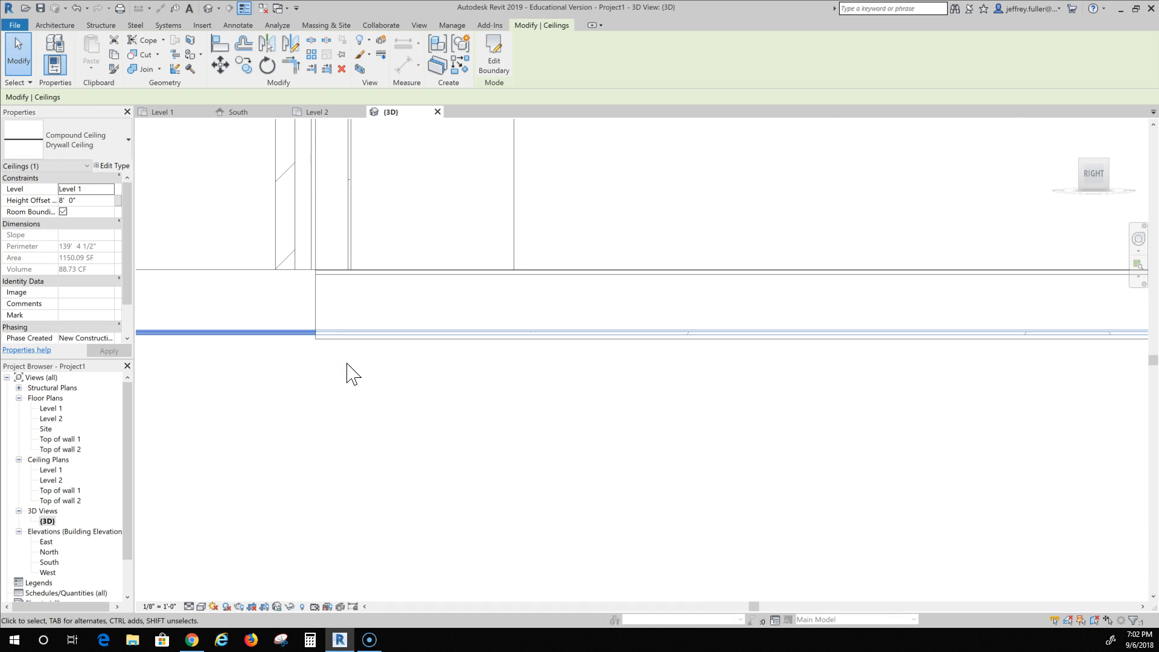
{"action": "key", "text": "Down"}
{"action": "key", "text": "Down"}
{"action": "key", "text": "Down"}
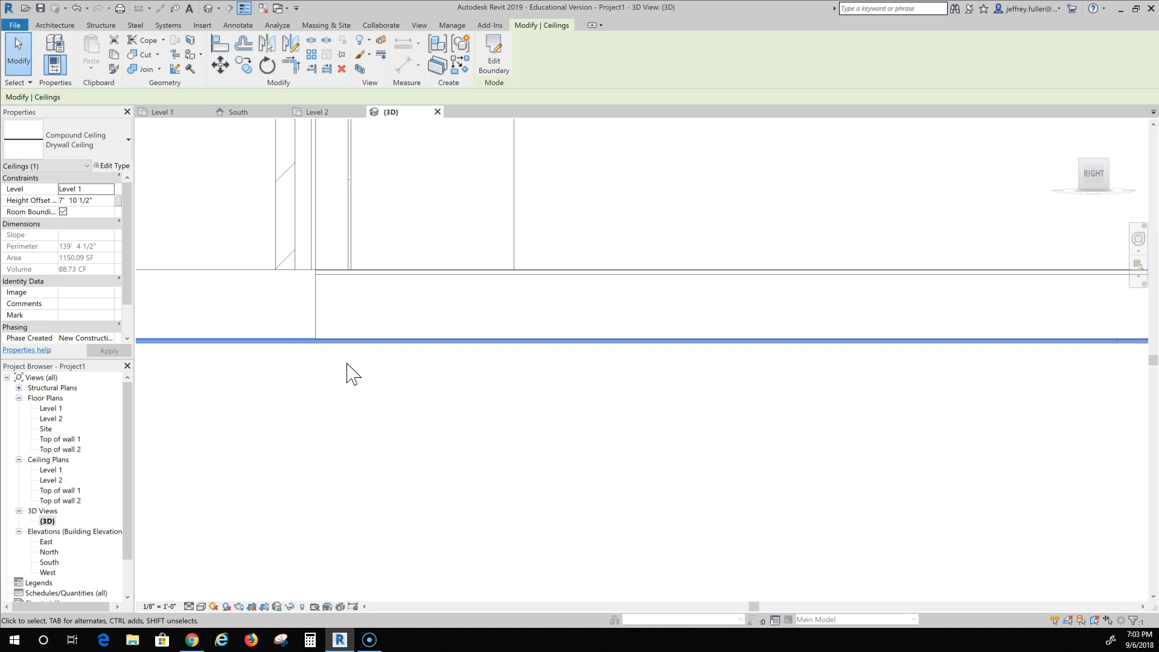
{"action": "key", "text": "Down"}
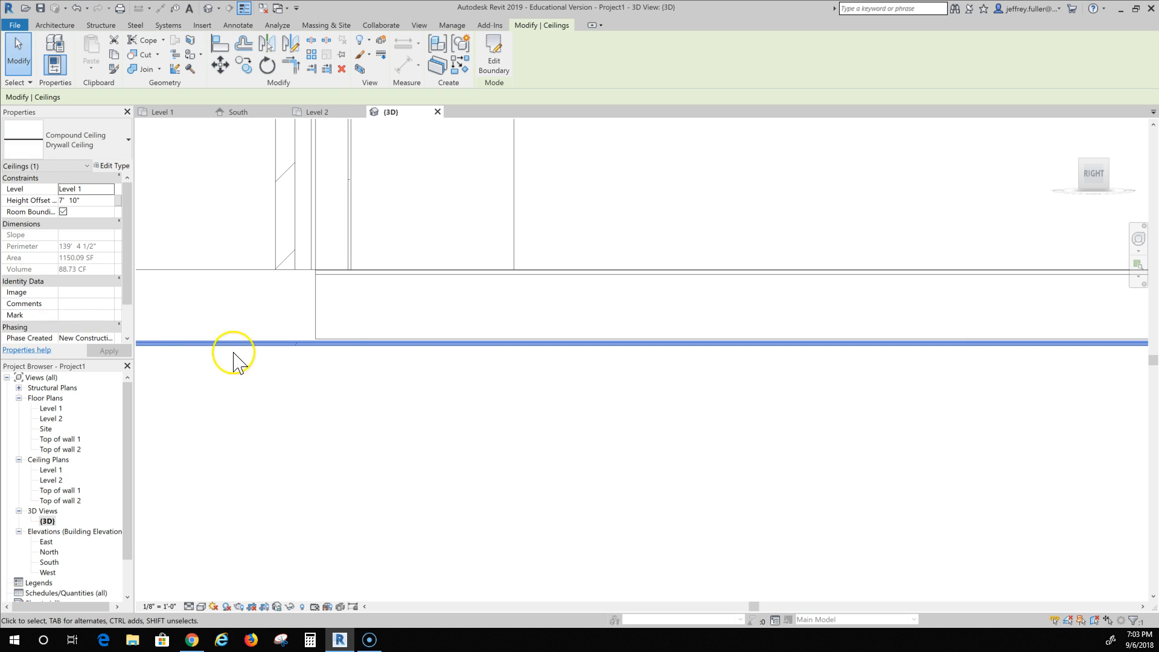
- Fine-tune the Level 1 ceiling's height offset to 7' 10 5/16" so its top meets the underside of the Level 2 floor
{"action": "scroll", "coordinate": [284, 339], "scroll_direction": "up", "scroll_amount": 3}
{"action": "scroll", "coordinate": [284, 339], "scroll_direction": "up", "scroll_amount": 3}
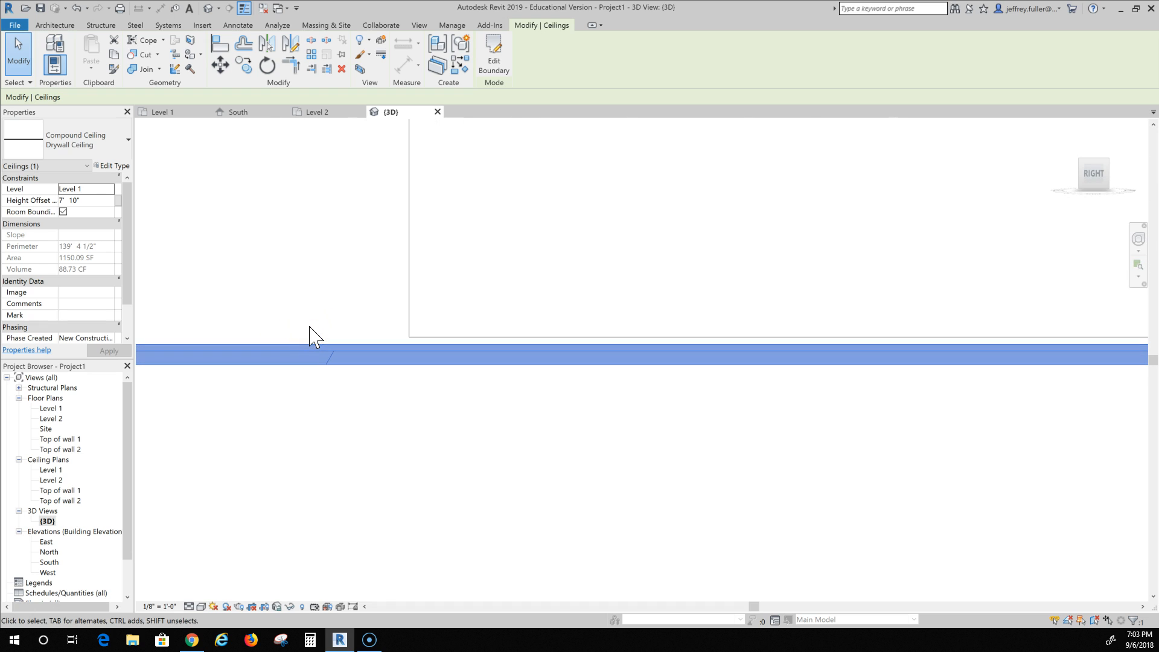
{"action": "key", "text": "Up"}
{"action": "key", "text": "Up"}
{"action": "key", "text": "Up"}
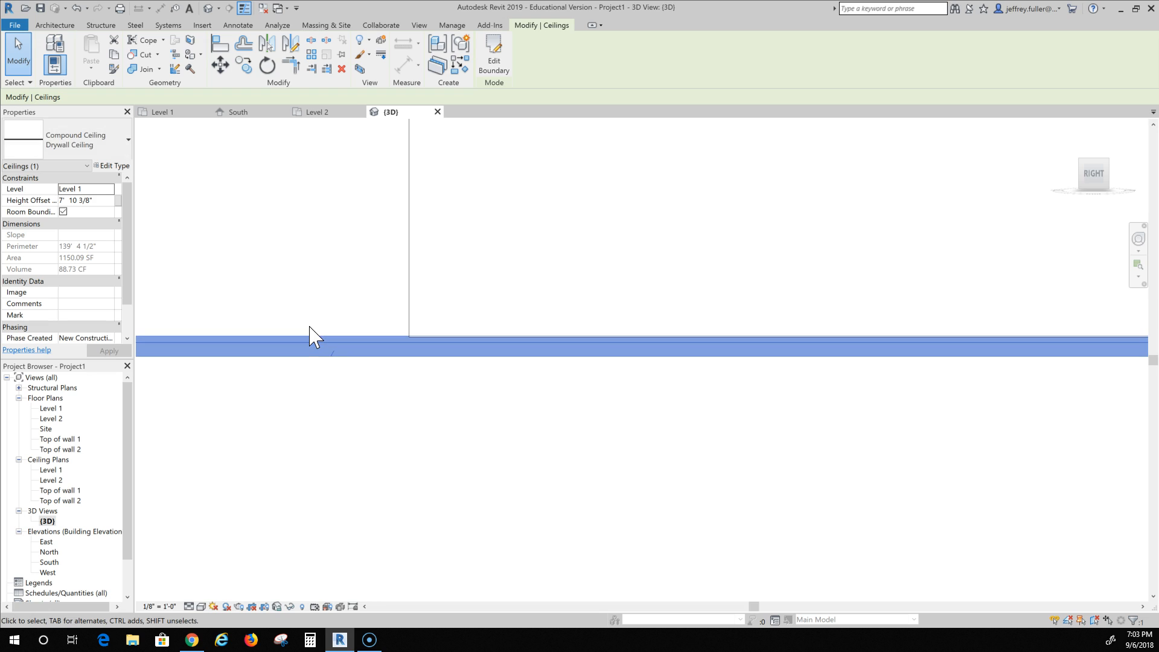
{"action": "key", "text": "Down"}
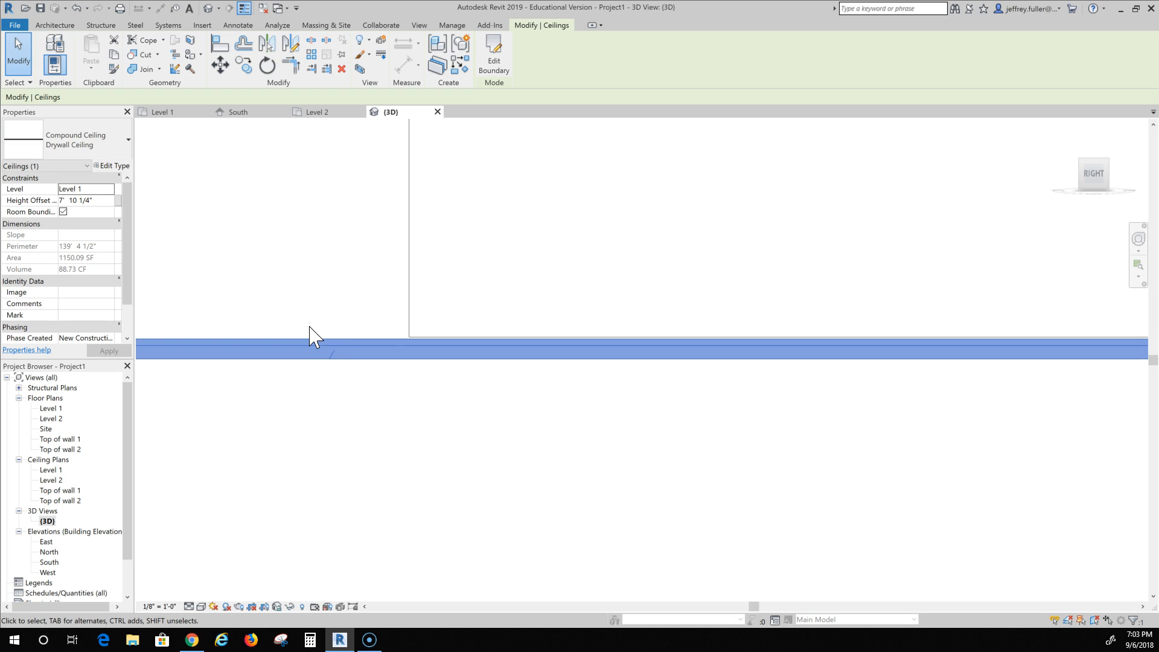
{"action": "scroll", "coordinate": [362, 315], "scroll_direction": "up", "scroll_amount": 3}
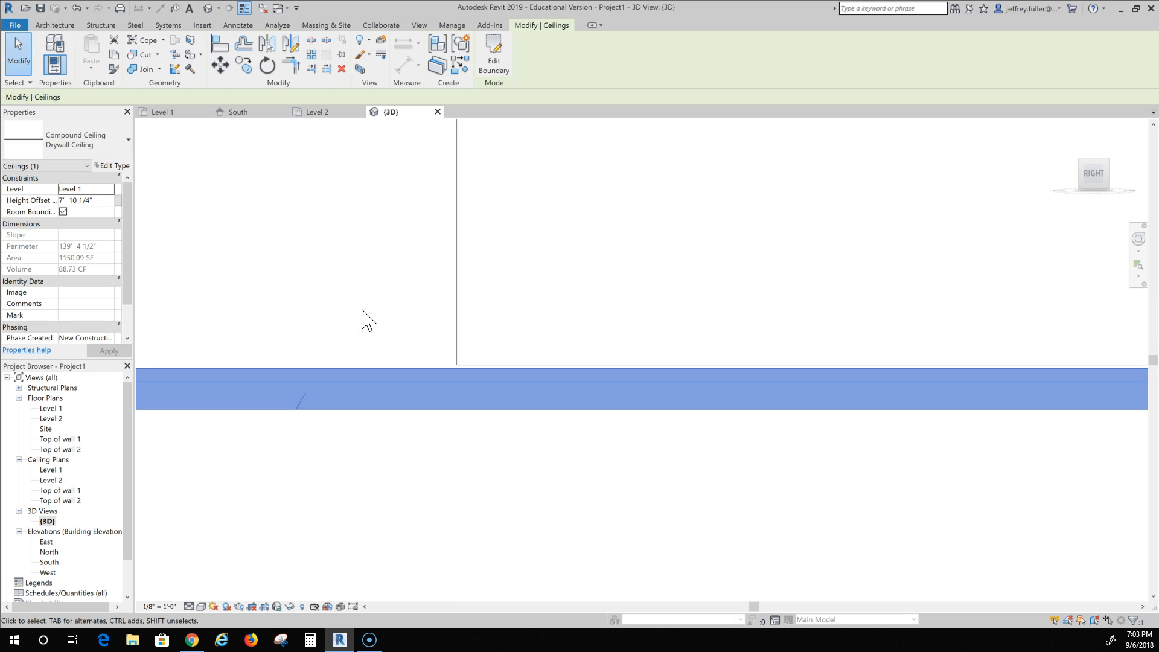
{"action": "key", "text": "Up"}
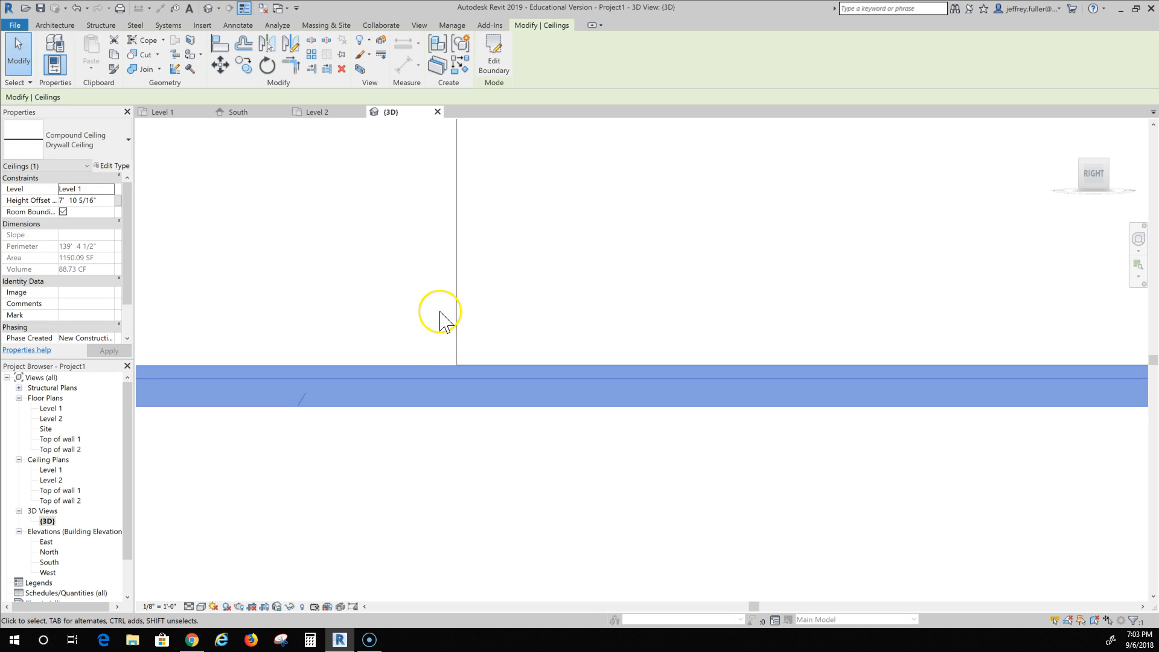
{"action": "scroll", "coordinate": [431, 317], "scroll_direction": "down", "scroll_amount": 1}
{"action": "scroll", "coordinate": [424, 318], "scroll_direction": "down", "scroll_amount": 10}
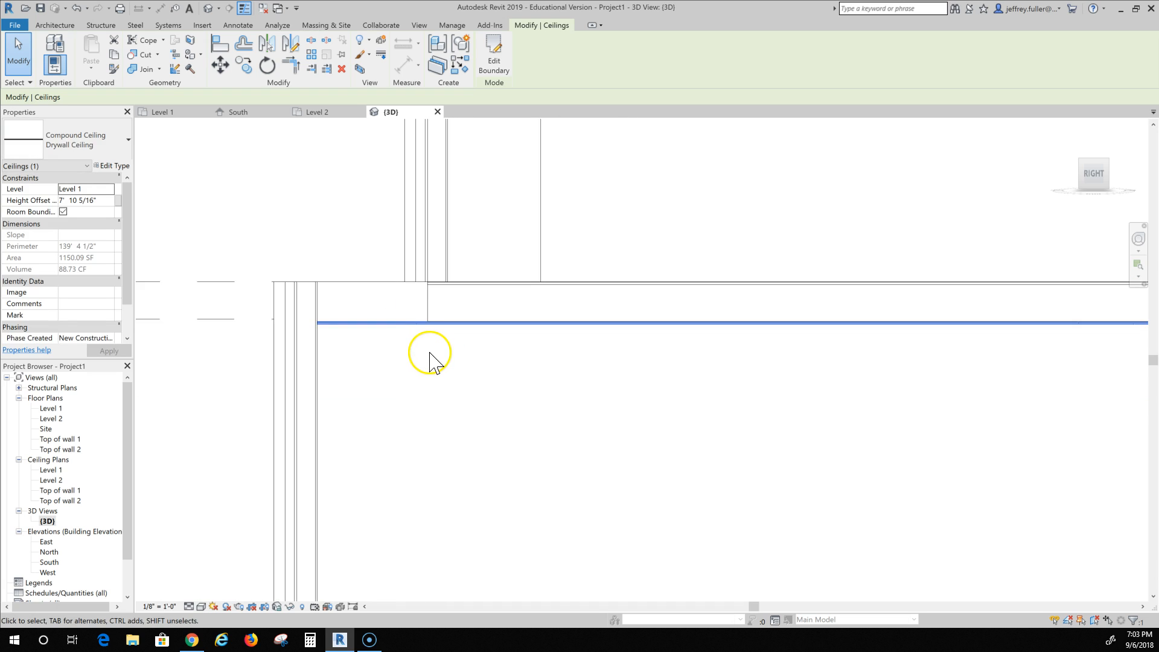
- Nudge the Level 2 Drywall Ceiling down to a height offset of 7' 11 1/4"
{"action": "middle_click_drag", "start_coordinate": [370, 449], "coordinate": [370, 453]}
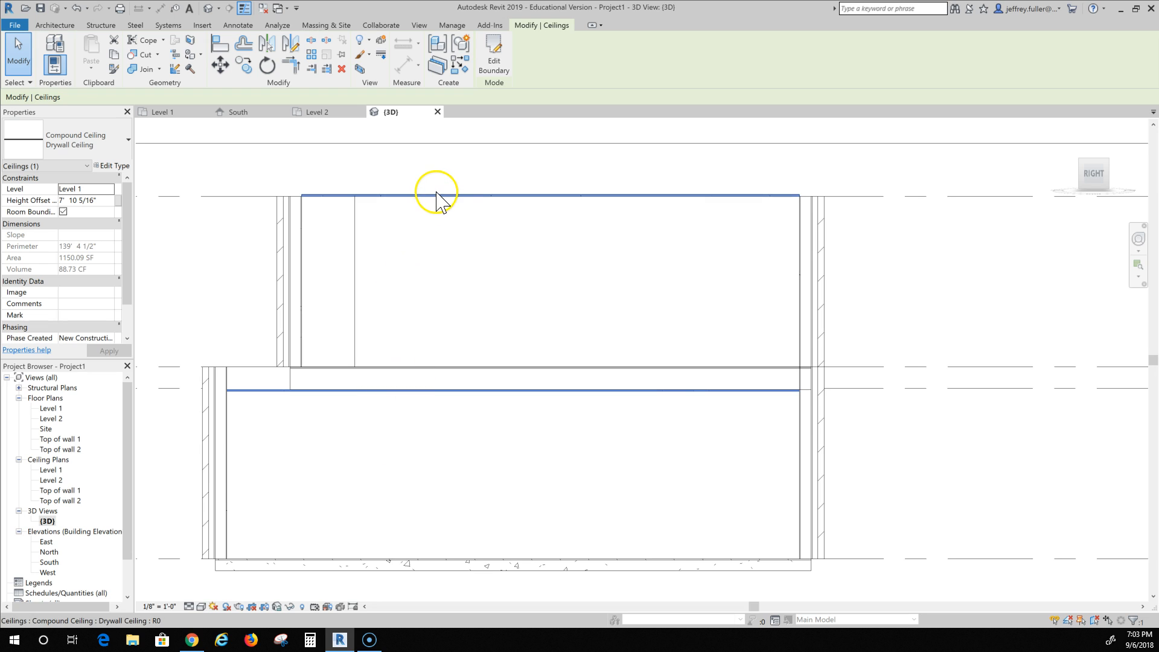
{"action": "scroll", "coordinate": [362, 207], "scroll_direction": "up", "scroll_amount": 4}
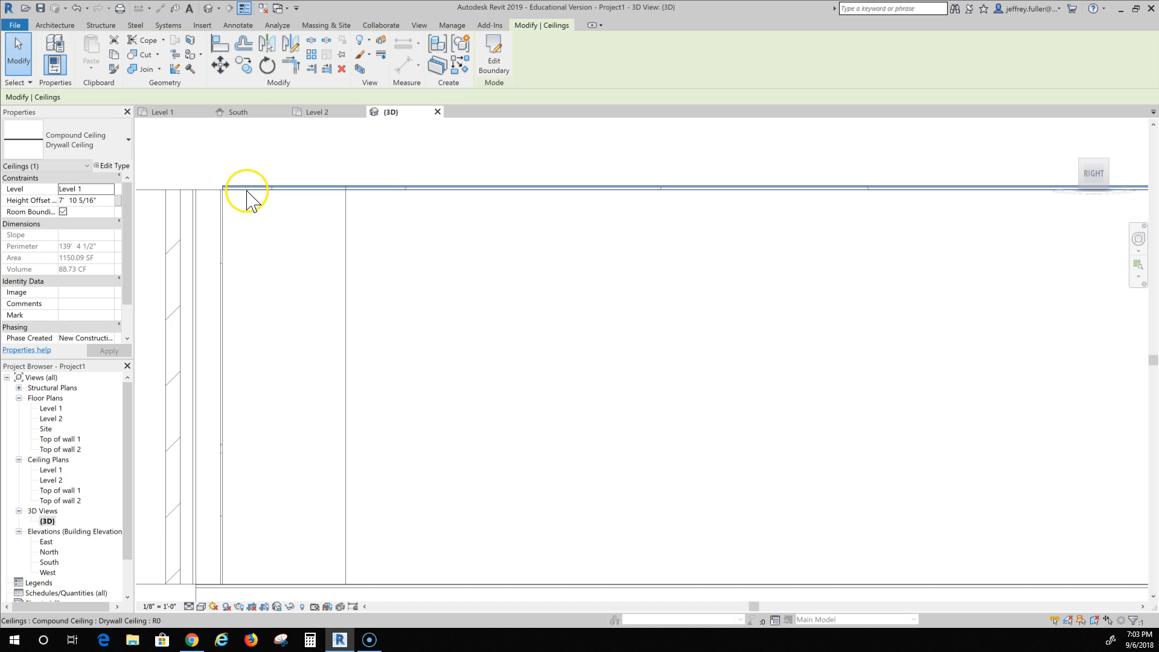
{"action": "left_click", "coordinate": [261, 191]}
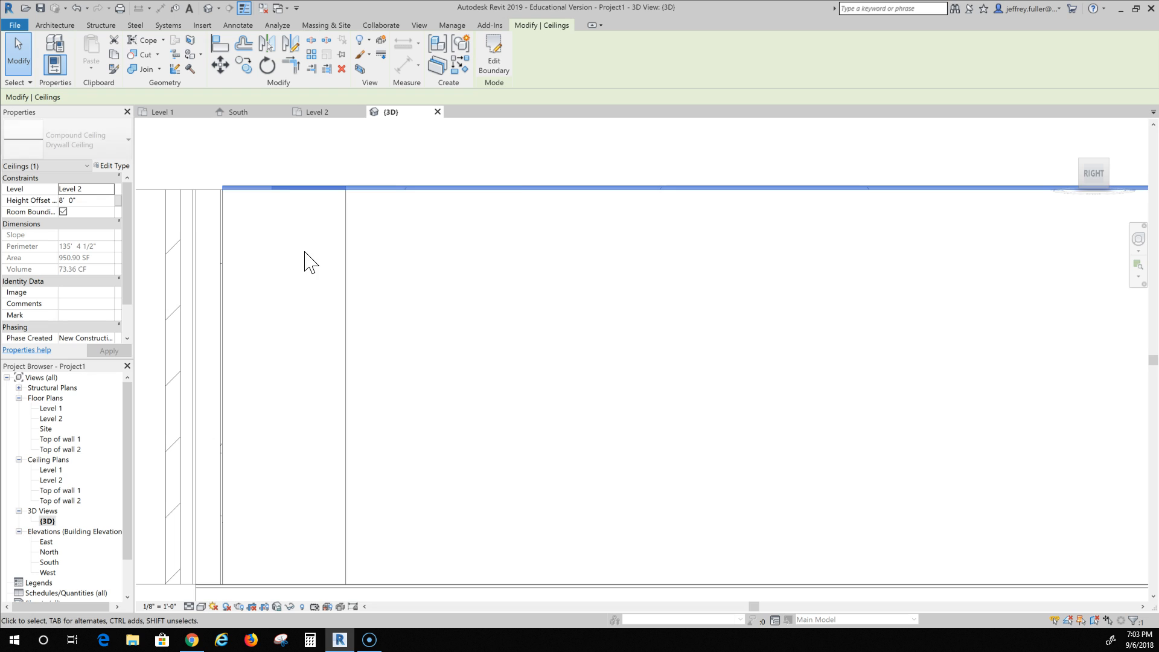
{"action": "key", "text": "Down"}
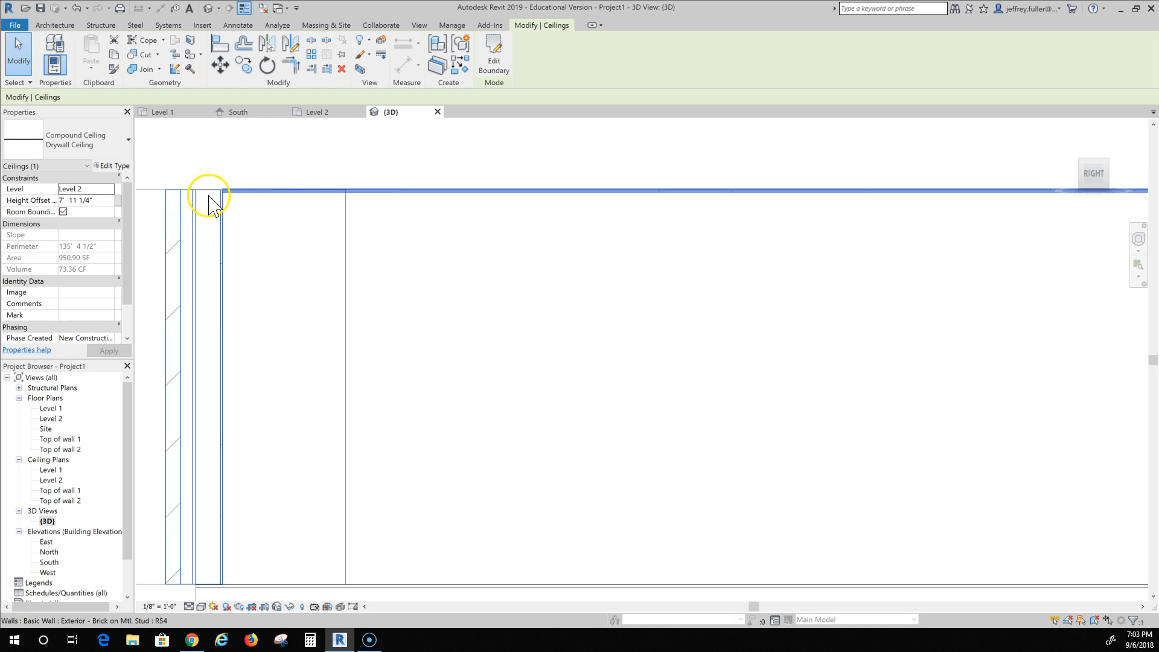
- Fine-tune the Level 2 ceiling's height offset to 7' 11 1/16" so its top aligns with the top of the walls, and deselect it
{"action": "scroll", "coordinate": [224, 181], "scroll_direction": "up", "scroll_amount": 1}
{"action": "scroll", "coordinate": [224, 181], "scroll_direction": "up", "scroll_amount": 3}
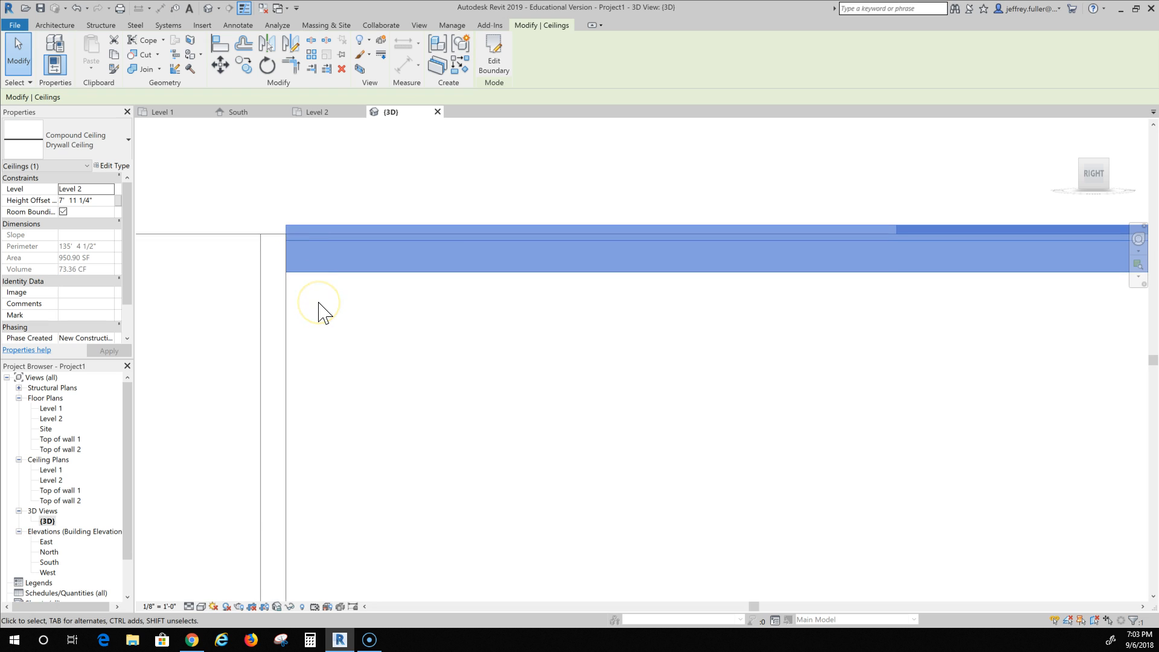
{"action": "key", "text": "Down"}
{"action": "key", "text": "Down"}
{"action": "key", "text": "Down"}
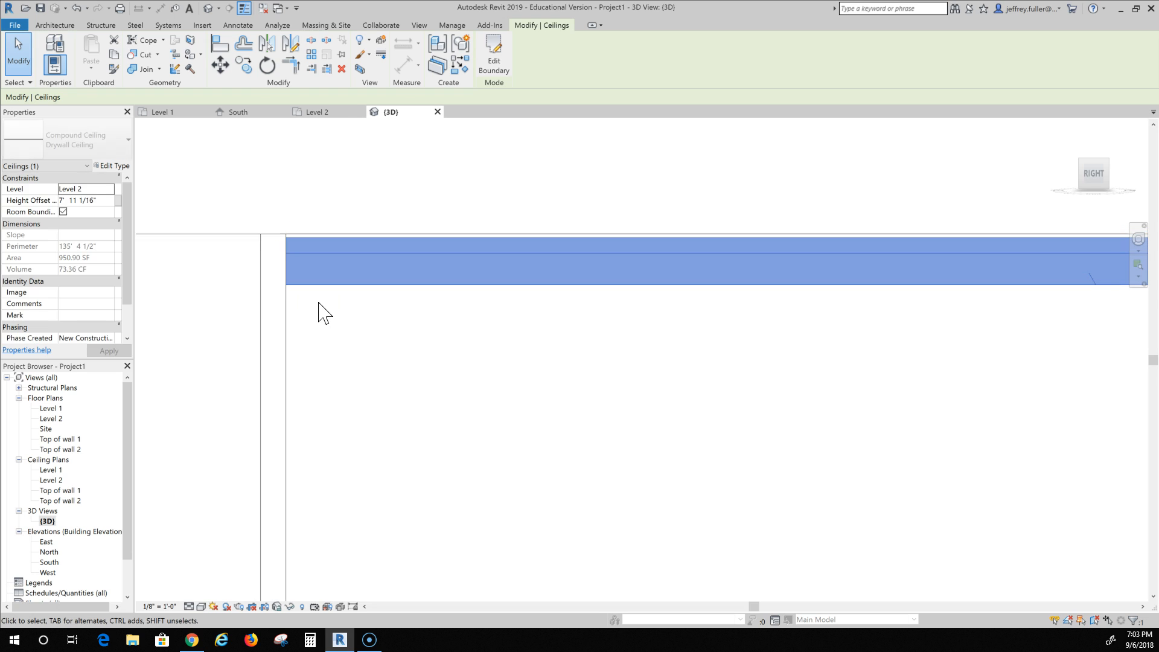
{"action": "key", "text": "Up"}
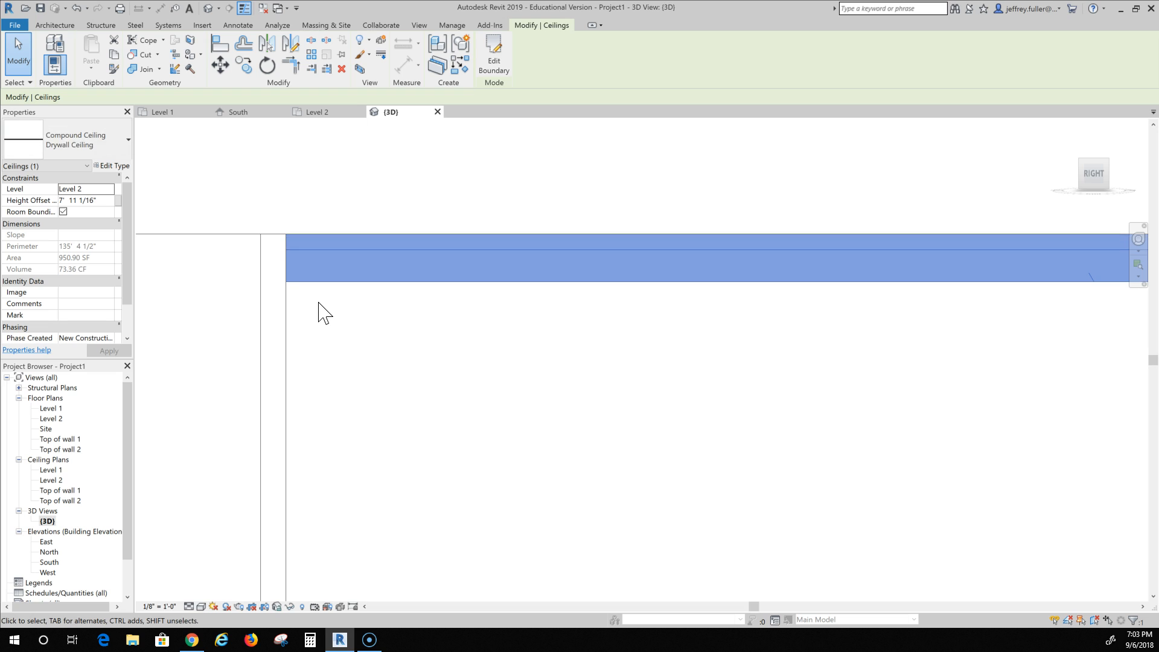
{"action": "scroll", "coordinate": [344, 350], "scroll_direction": "down", "scroll_amount": 5}
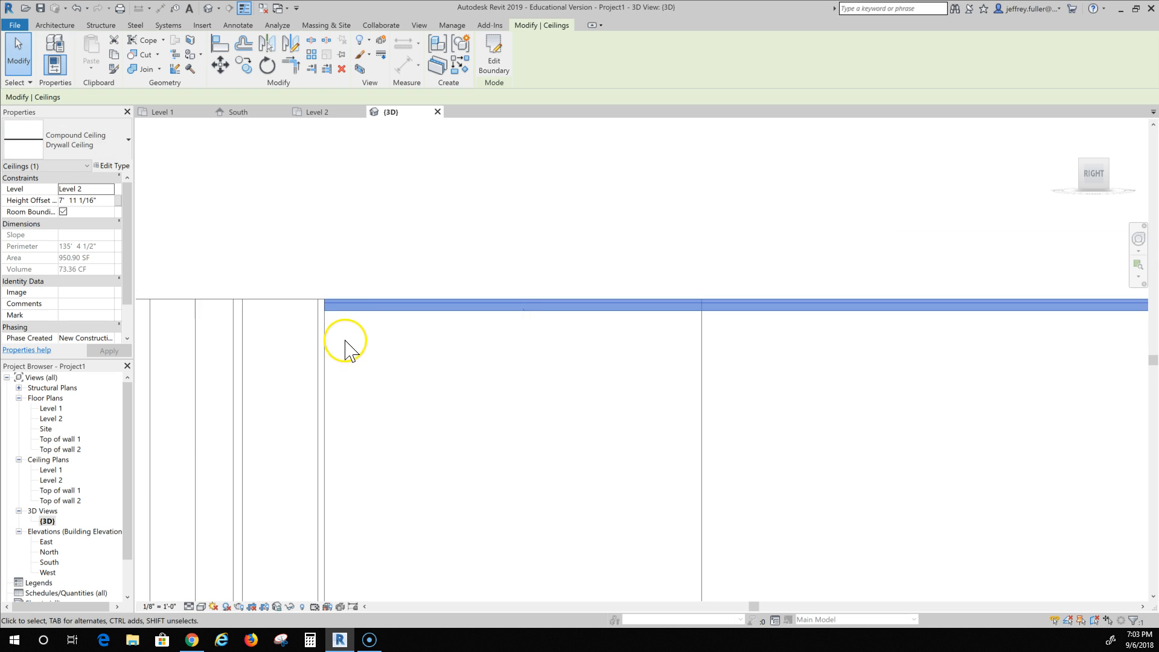
{"action": "scroll", "coordinate": [350, 351], "scroll_direction": "down", "scroll_amount": 2}
{"action": "middle_click_drag", "start_coordinate": [396, 399], "coordinate": [338, 309]}
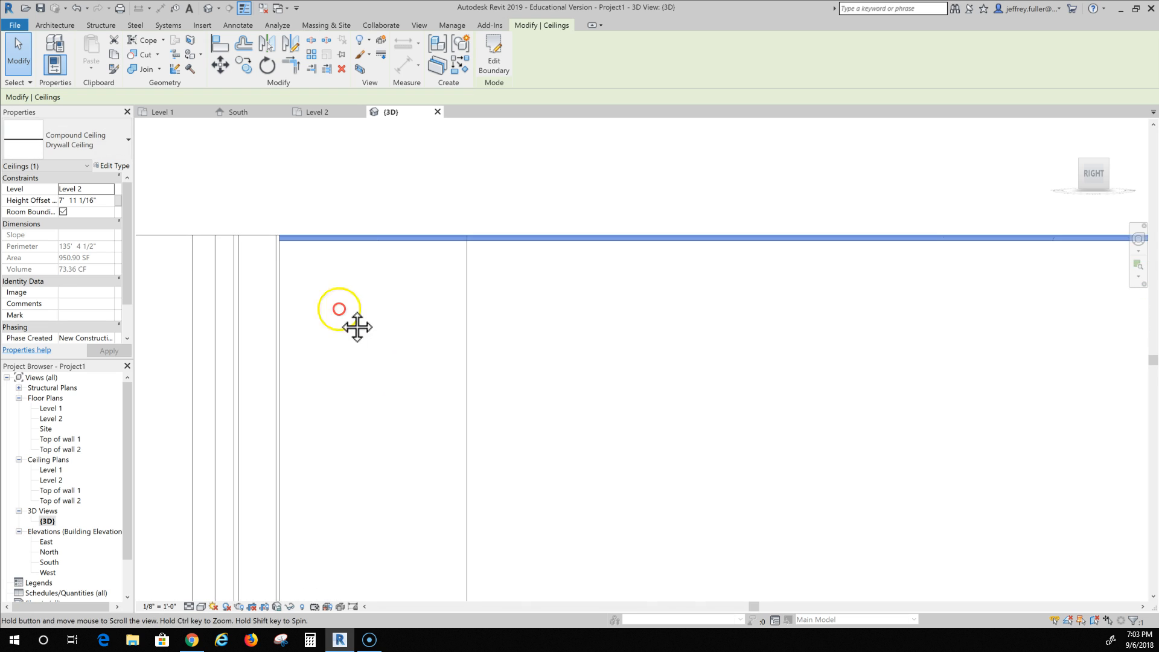
{"action": "left_click", "coordinate": [357, 205]}
{"action": "scroll", "coordinate": [393, 353], "scroll_direction": "down", "scroll_amount": 3}
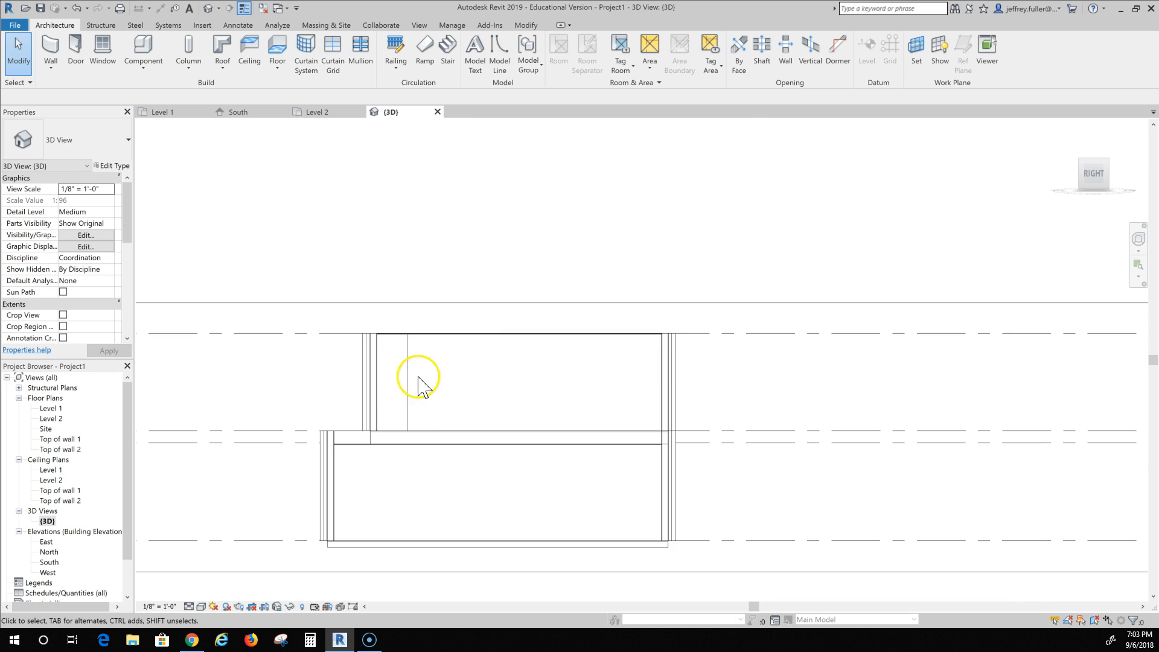
{"action": "scroll", "coordinate": [531, 393], "scroll_direction": "down", "scroll_amount": 3}
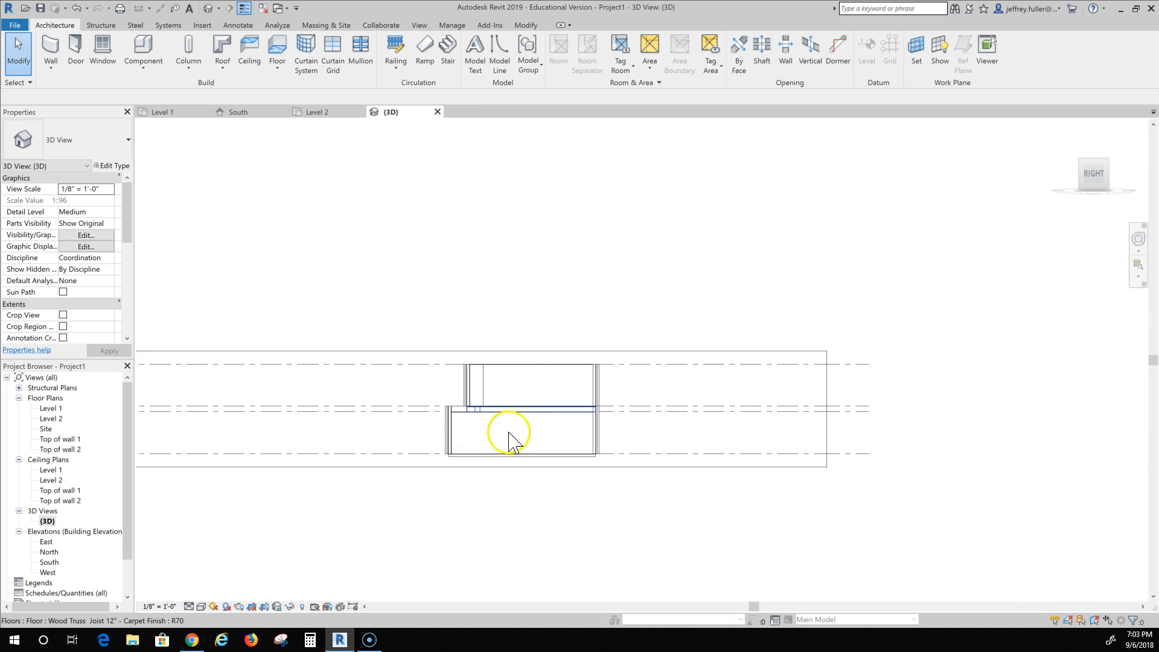
{"action": "scroll", "coordinate": [401, 483], "scroll_direction": "up", "scroll_amount": 2}
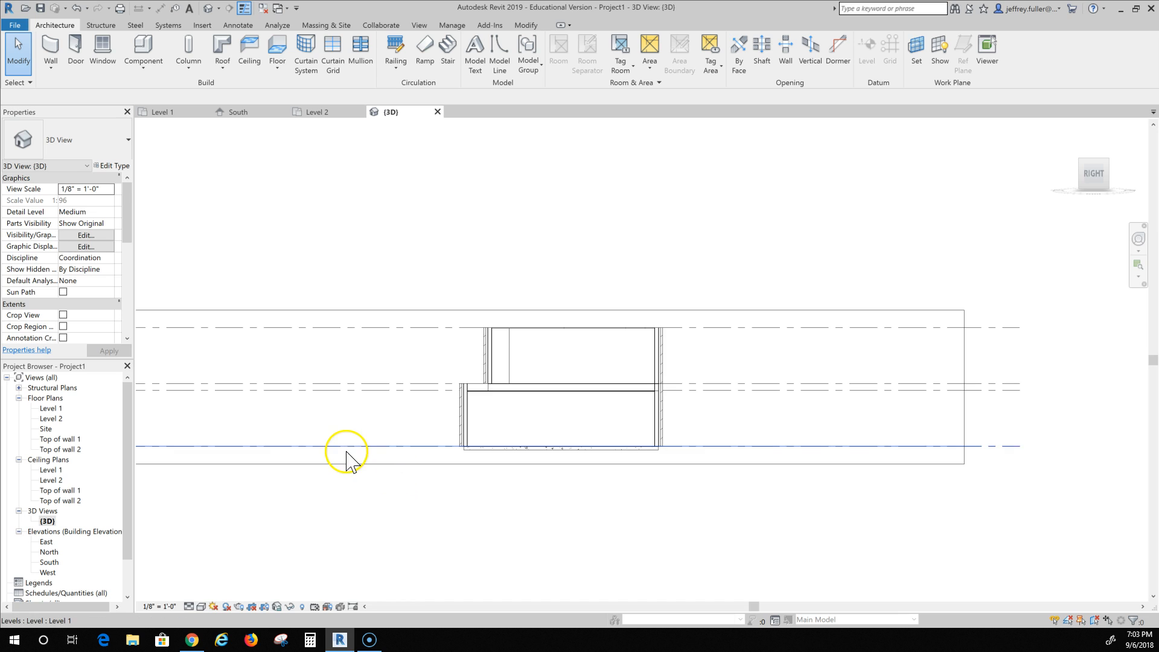